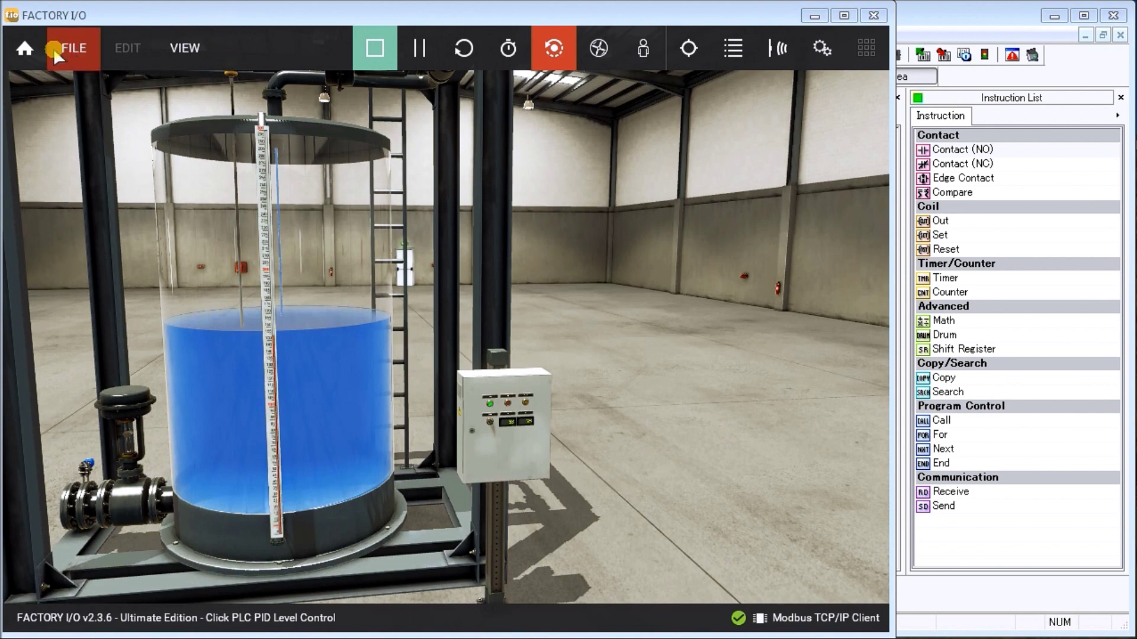
# Review Factory I/O's Modbus TCP/IP Client driver settings and sensor/actuator mapping, then return to the tank scene
pyautogui.click(74, 48)
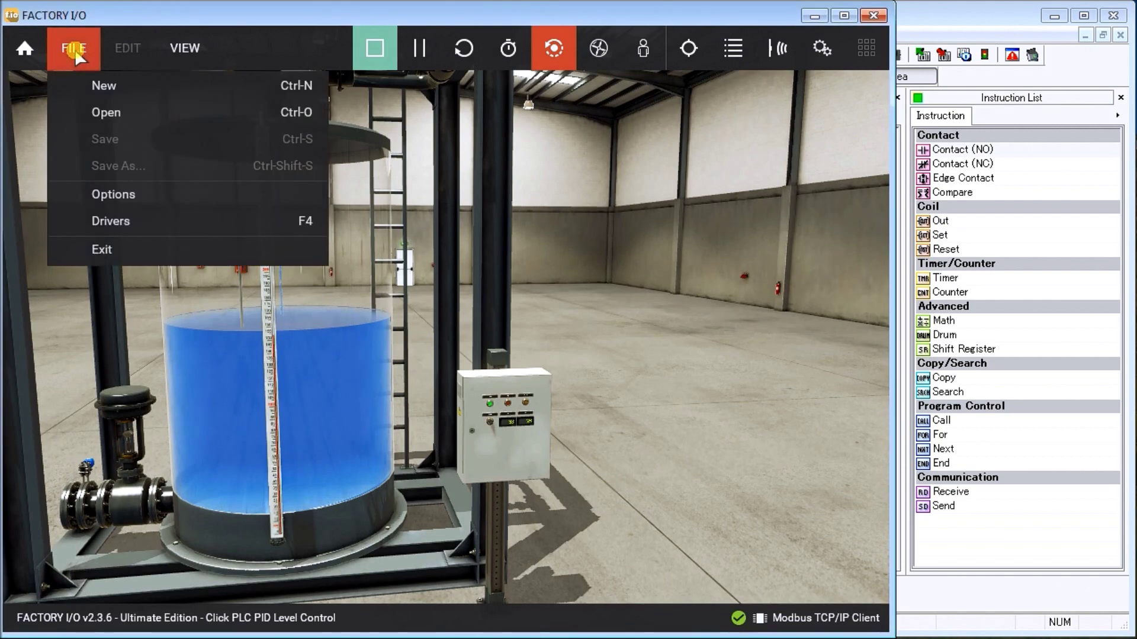
pyautogui.click(113, 218)
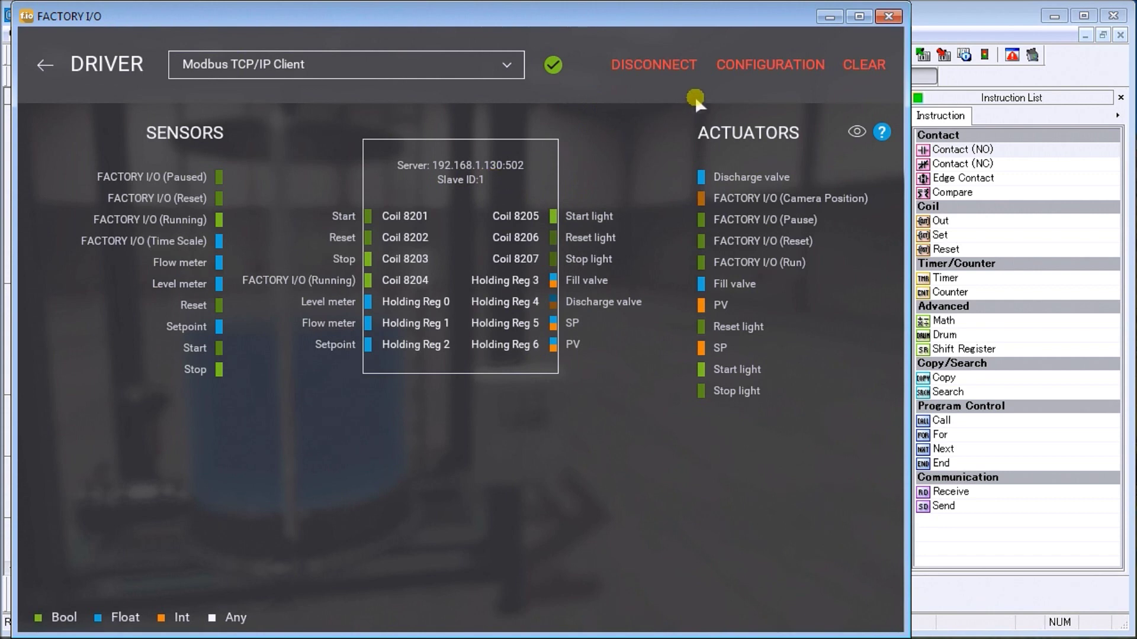
pyautogui.click(757, 70)
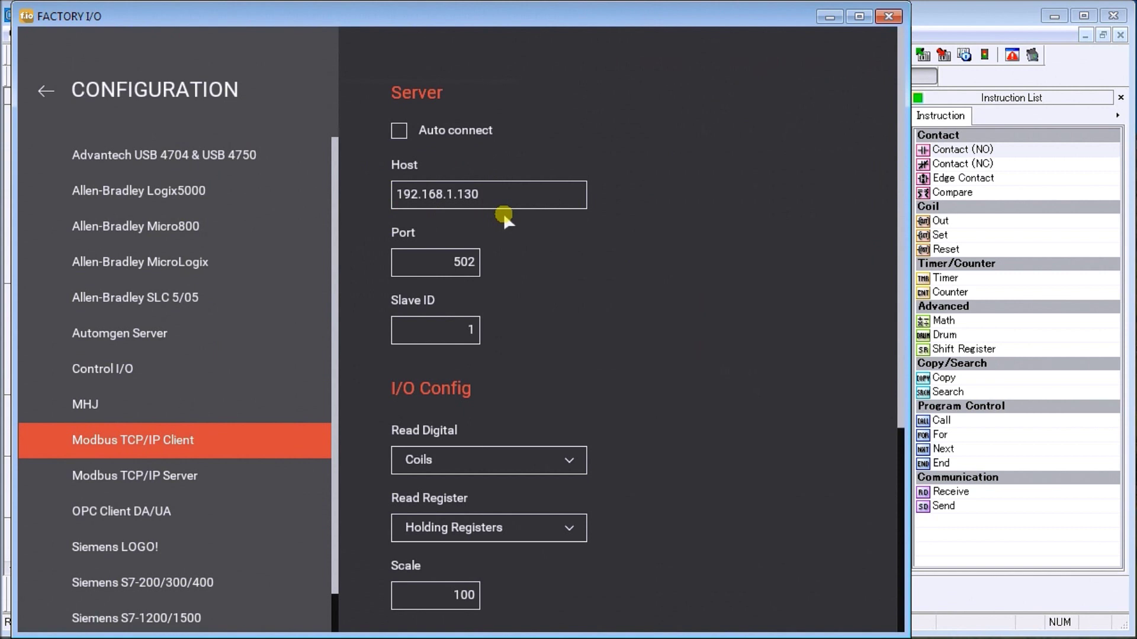
pyautogui.click(899, 378)
pyautogui.moveTo(898, 377); pyautogui.dragTo(886, 616)
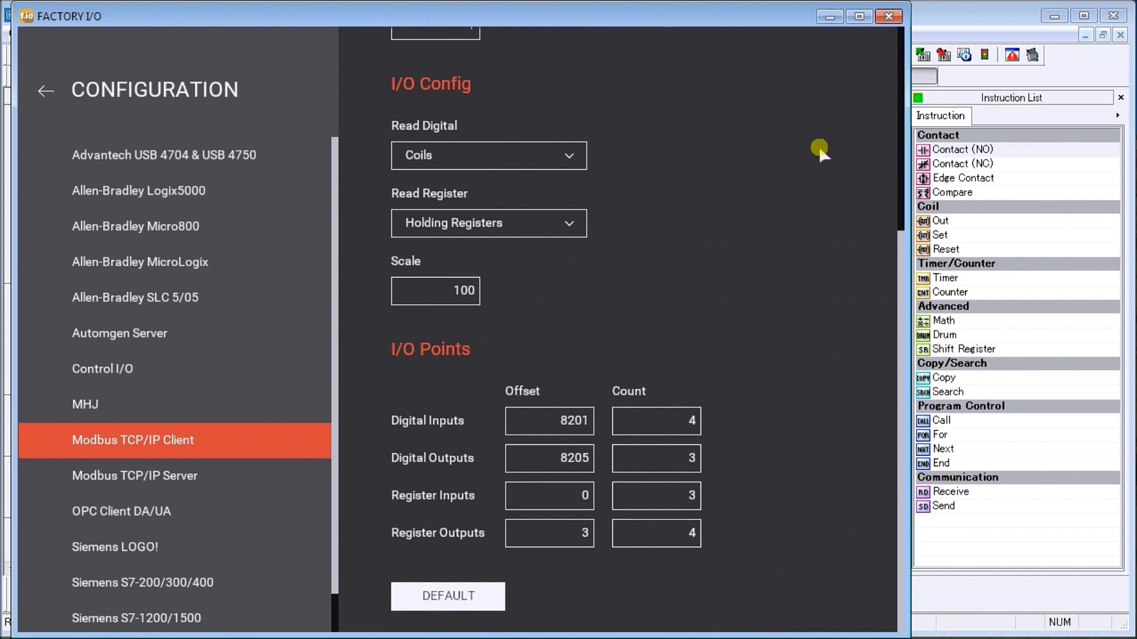
pyautogui.click(45, 90)
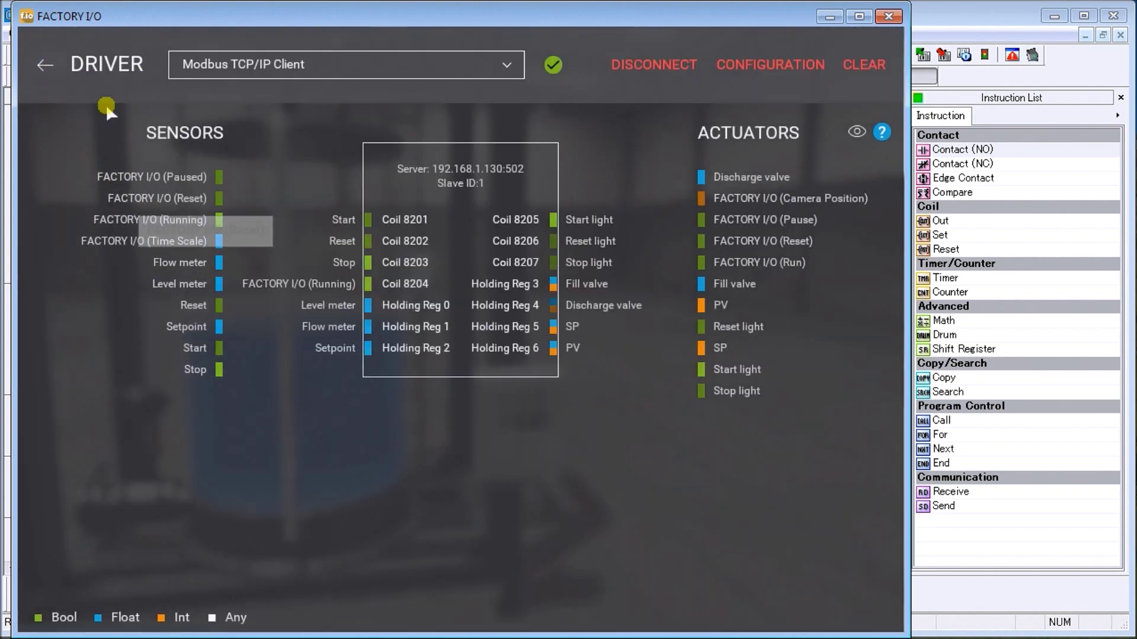
pyautogui.click(45, 64)
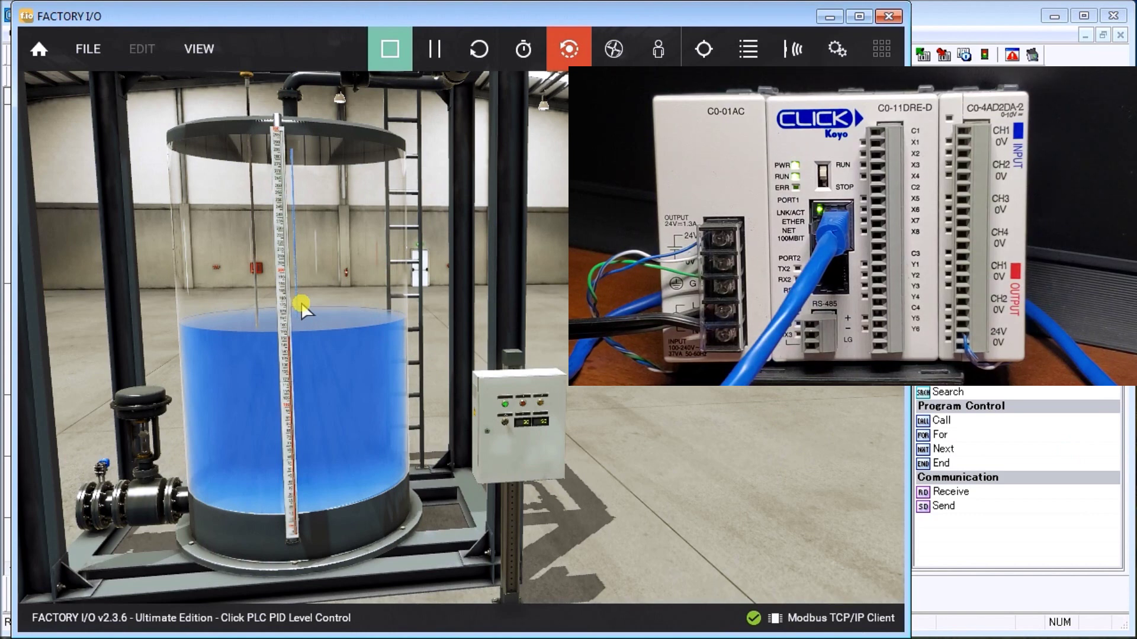
# Shift Factory I/O slightly left, bring CLICK Programming Software forward and select PID001 under PID Setup
pyautogui.click(440, 17)
pyautogui.moveTo(441, 17); pyautogui.dragTo(433, 17)
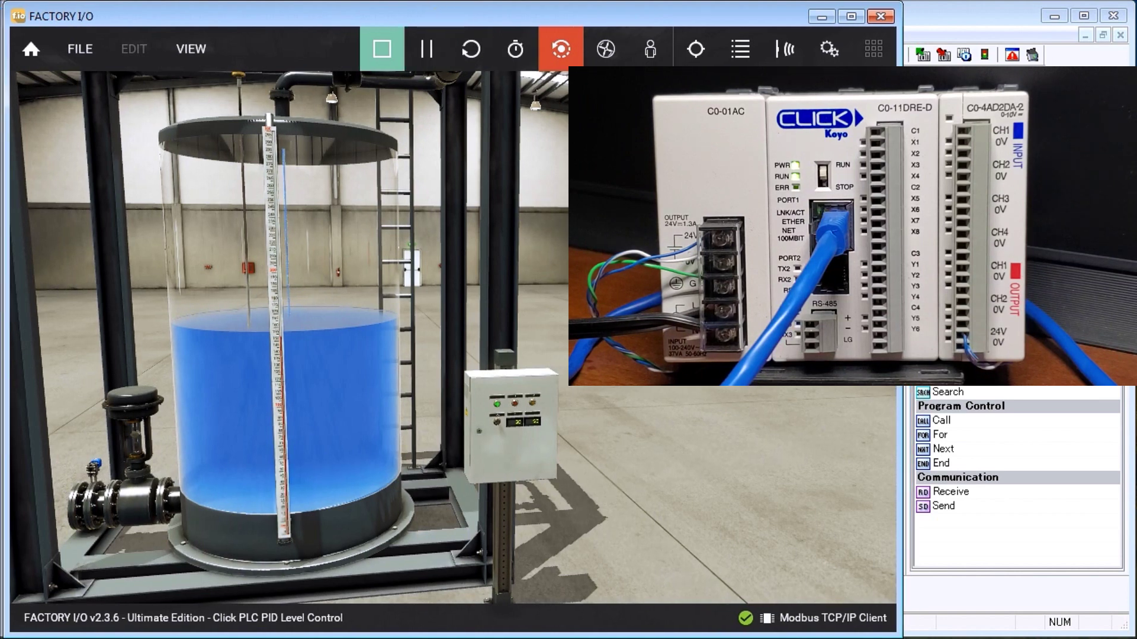
pyautogui.click(959, 16)
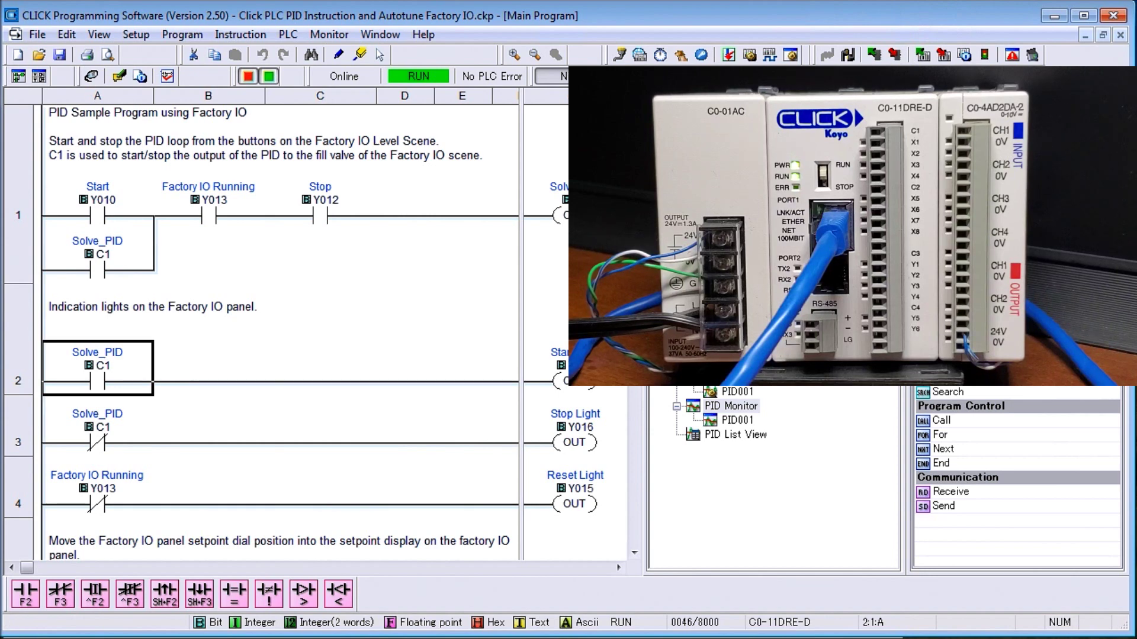
pyautogui.click(737, 393)
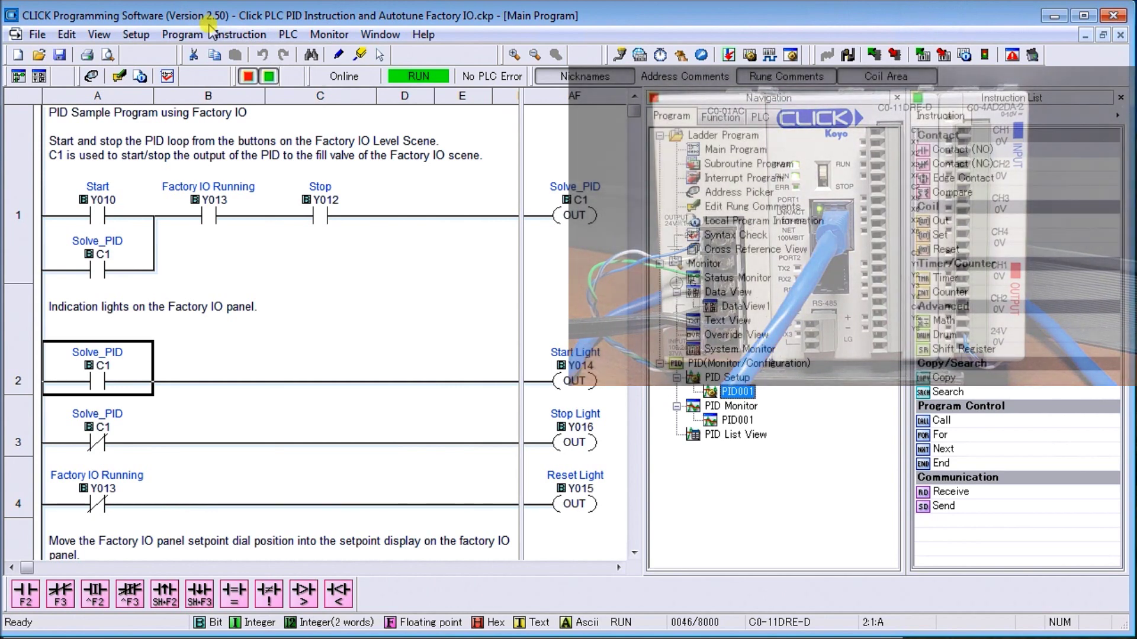
# Open PID001 in PID Configuration Mode and move the dialog fully on screen
pyautogui.rightClick(734, 392)
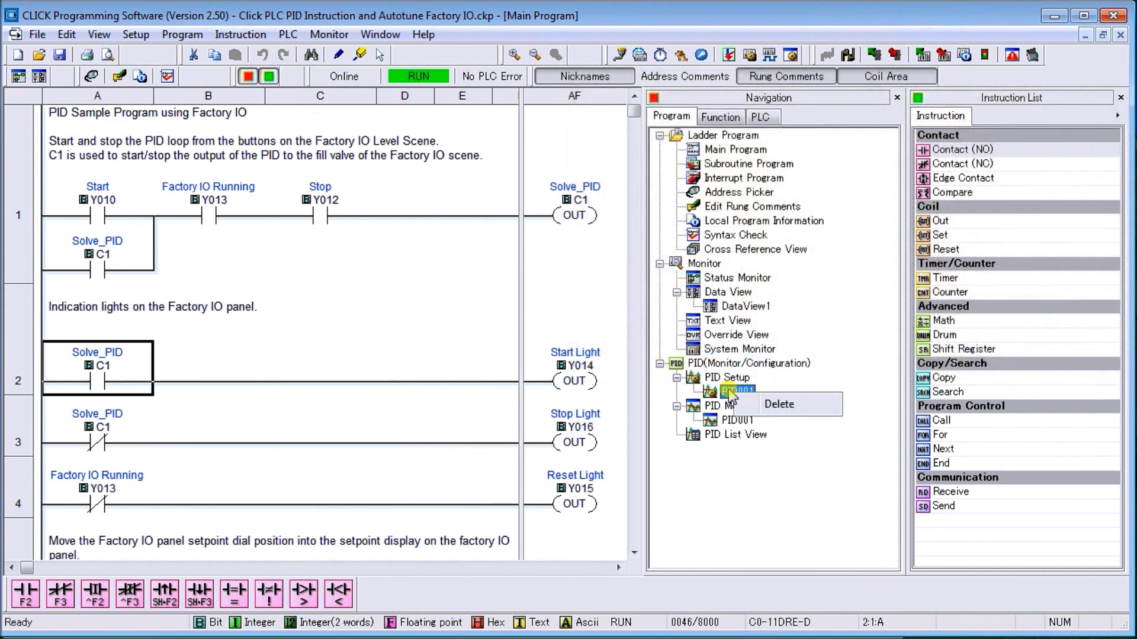
pyautogui.click(734, 393)
pyautogui.doubleClick(730, 392)
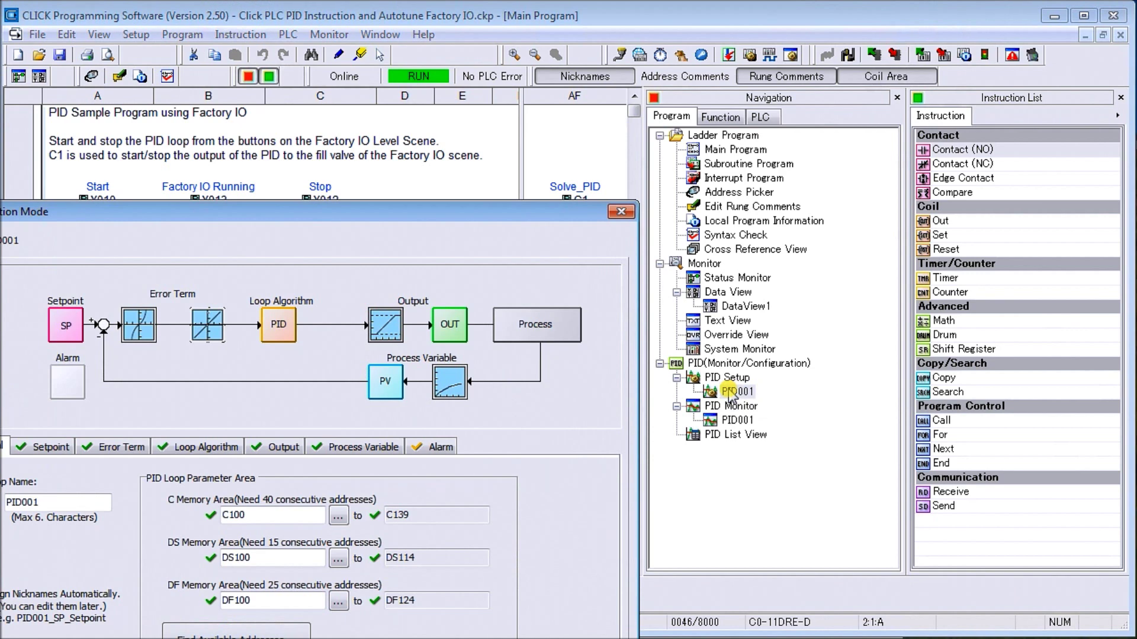
pyautogui.moveTo(350, 209); pyautogui.dragTo(481, 41)
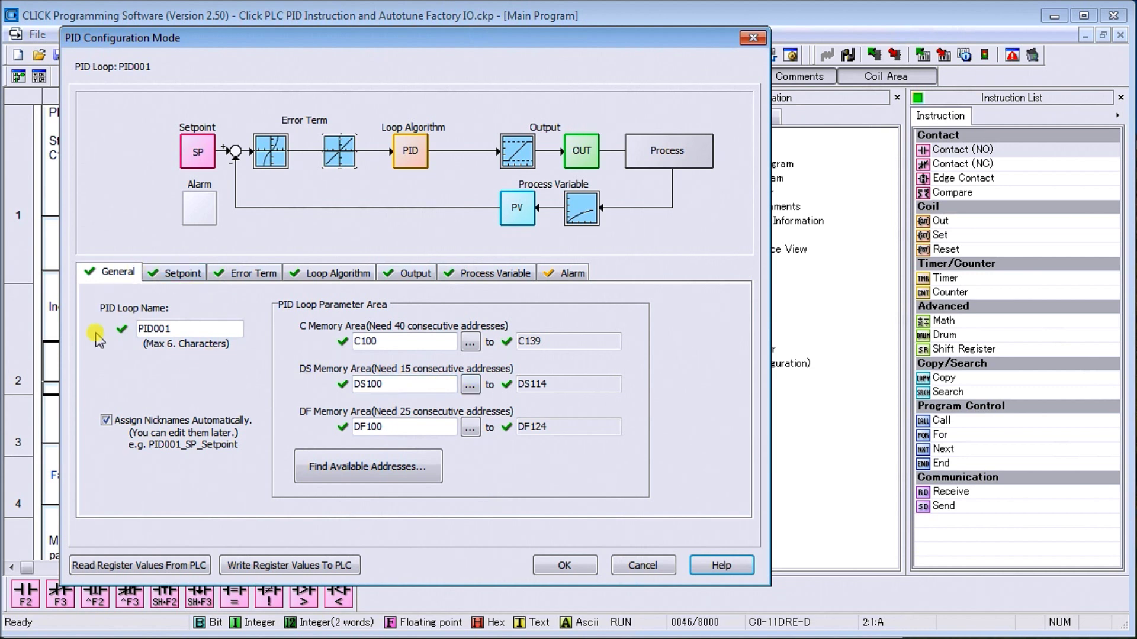
# Check PID001's 0–1000 setpoint limits and error term settings, then show the Loop Algorithm gains
pyautogui.click(182, 274)
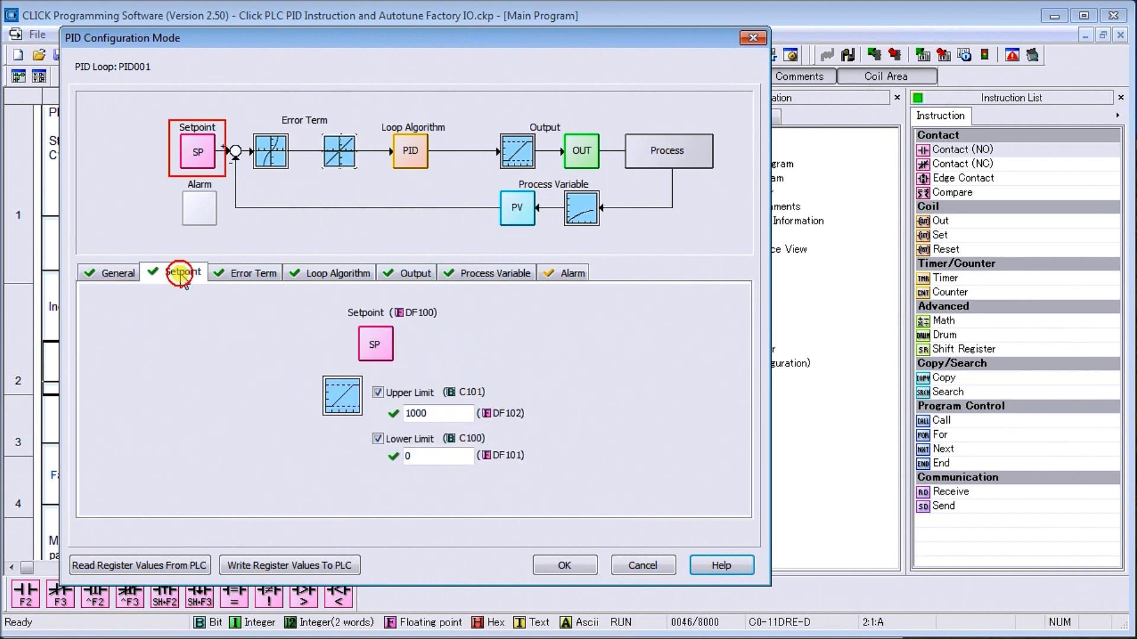
pyautogui.click(417, 458)
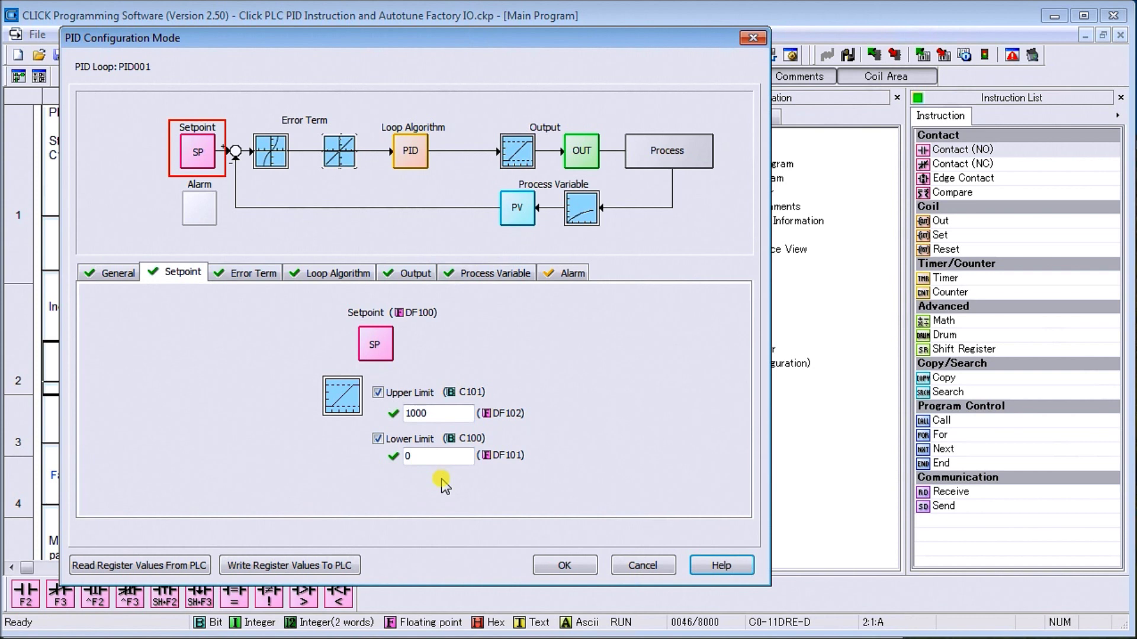
pyautogui.click(257, 279)
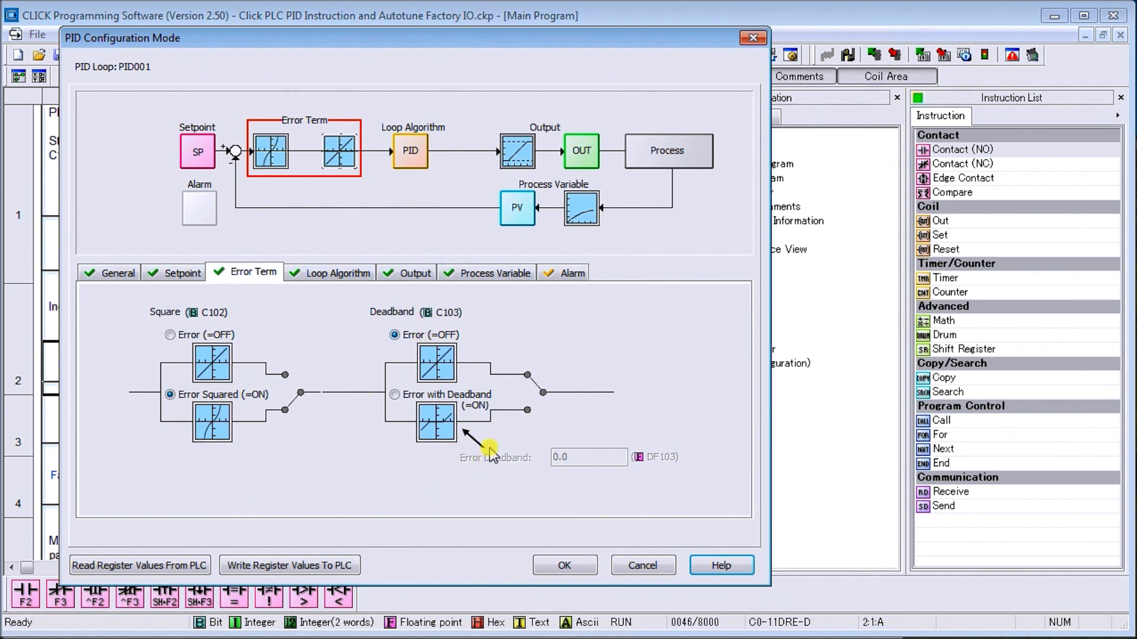
pyautogui.click(329, 273)
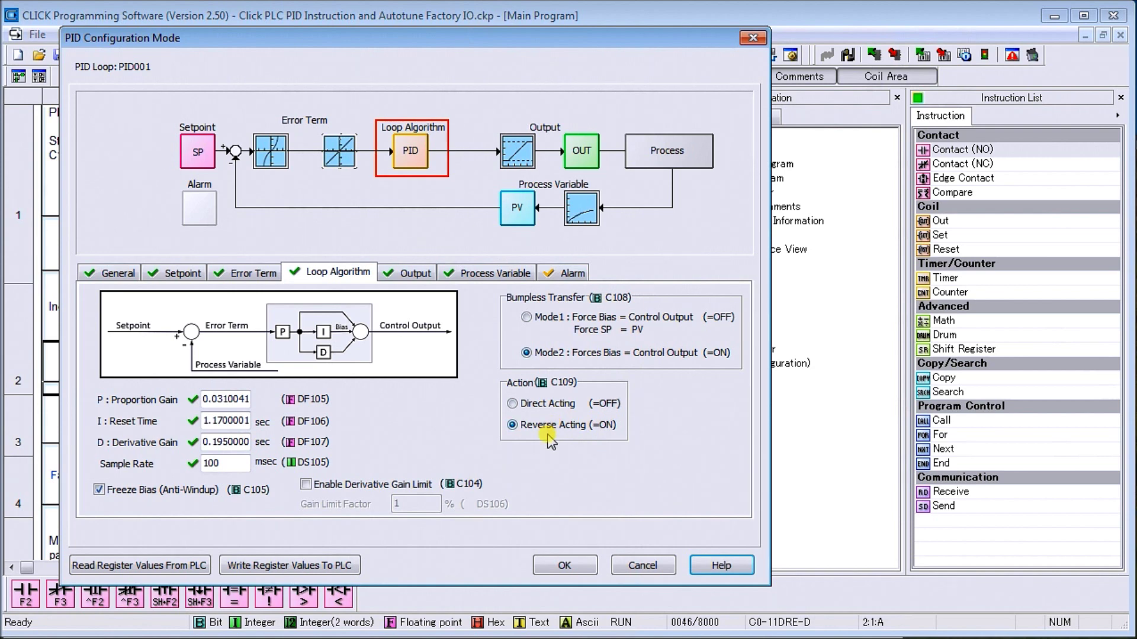
# Check PID001's 0–25% output limits, then show the Process Variable filter settings
pyautogui.click(416, 276)
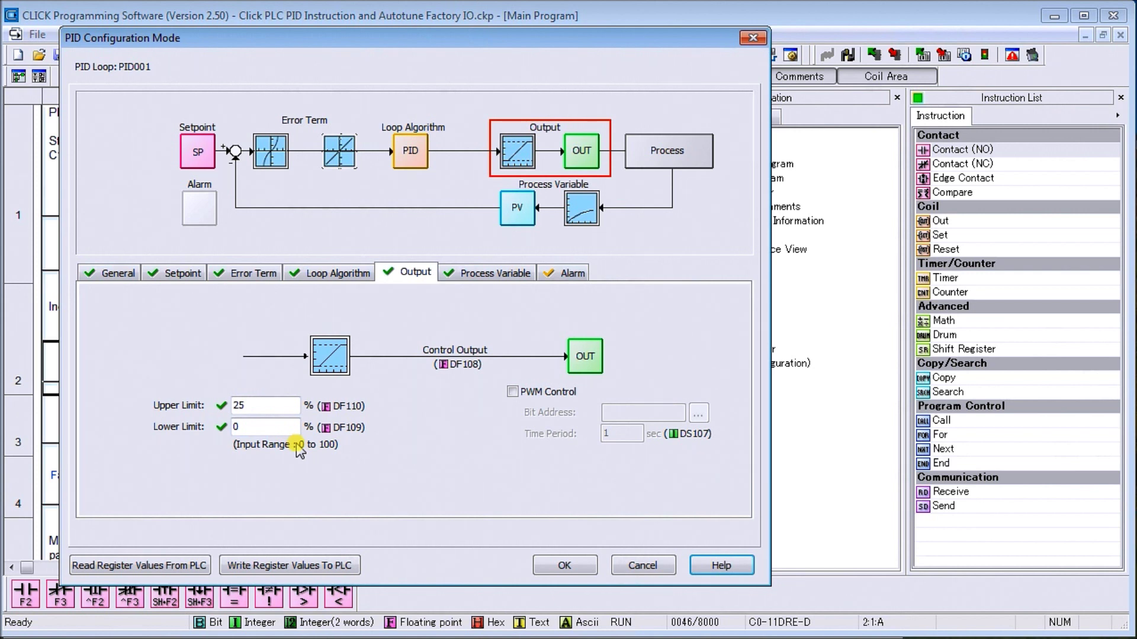
pyautogui.click(489, 278)
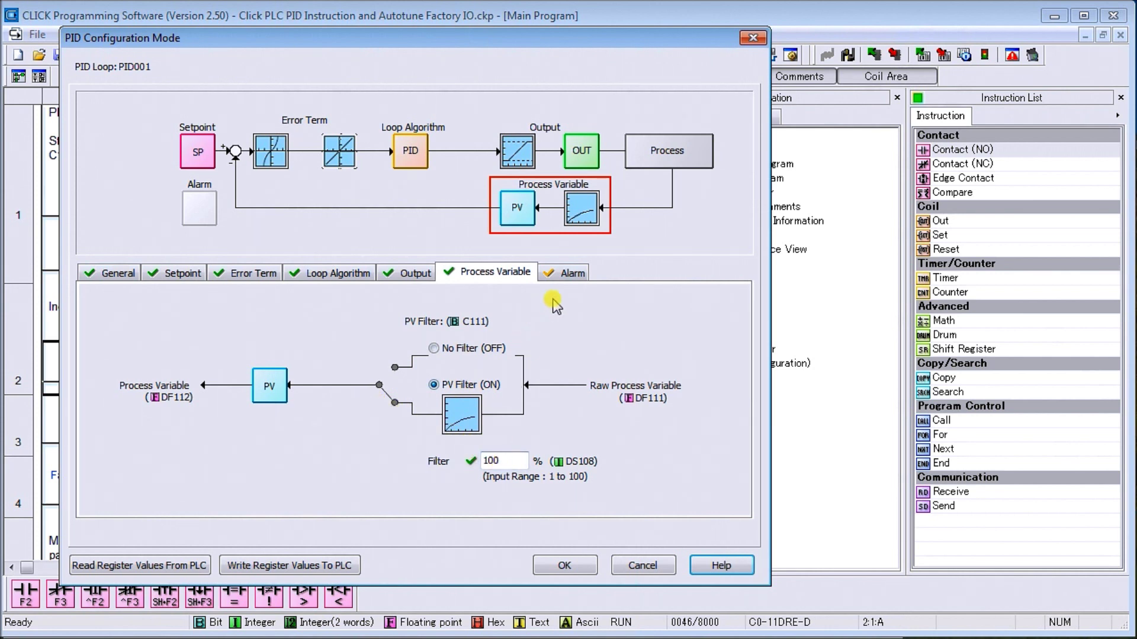
# Confirm PV, deviation and rate-of-change alarms are unused, then read PID register values from the PLC
pyautogui.click(567, 281)
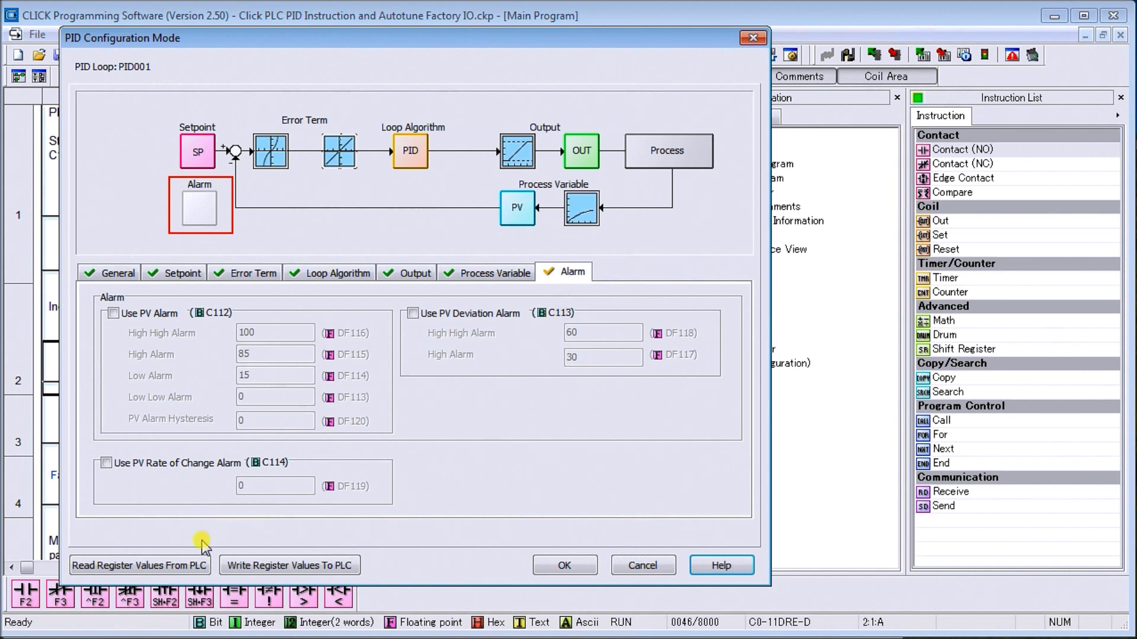
pyautogui.click(131, 569)
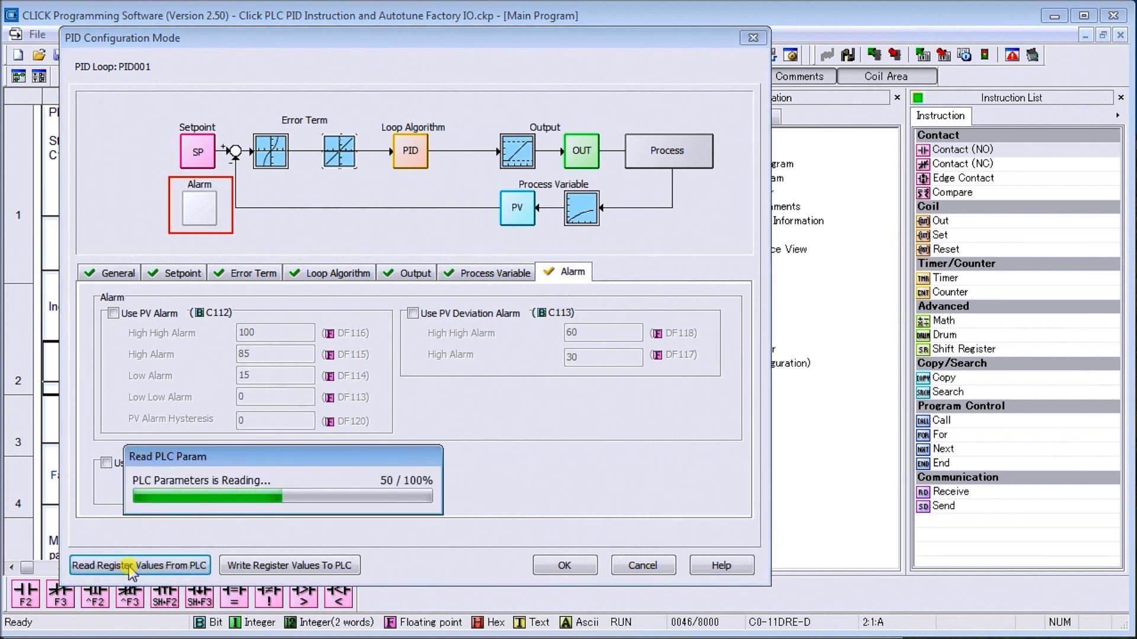
# Write PID001's register values to the PLC and close the configuration with OK
pyautogui.click(276, 569)
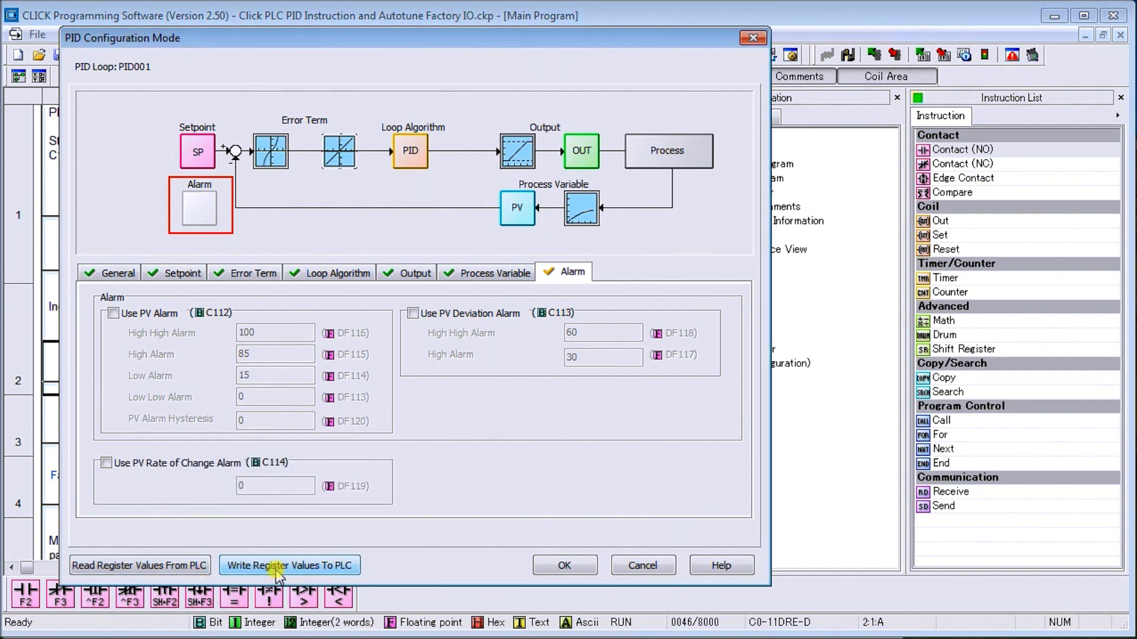
pyautogui.click(569, 566)
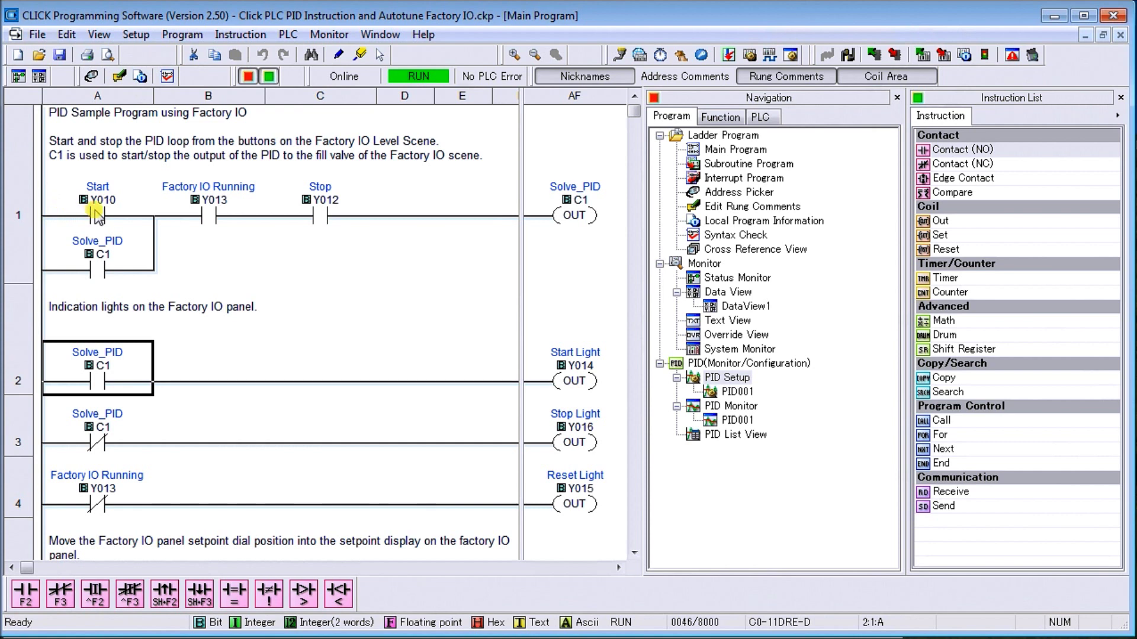
pyautogui.click(92, 215)
# Turn on Monitor mode and scroll to rungs 5 and 6, where DS6 and DS7 show 513
pyautogui.click(22, 76)
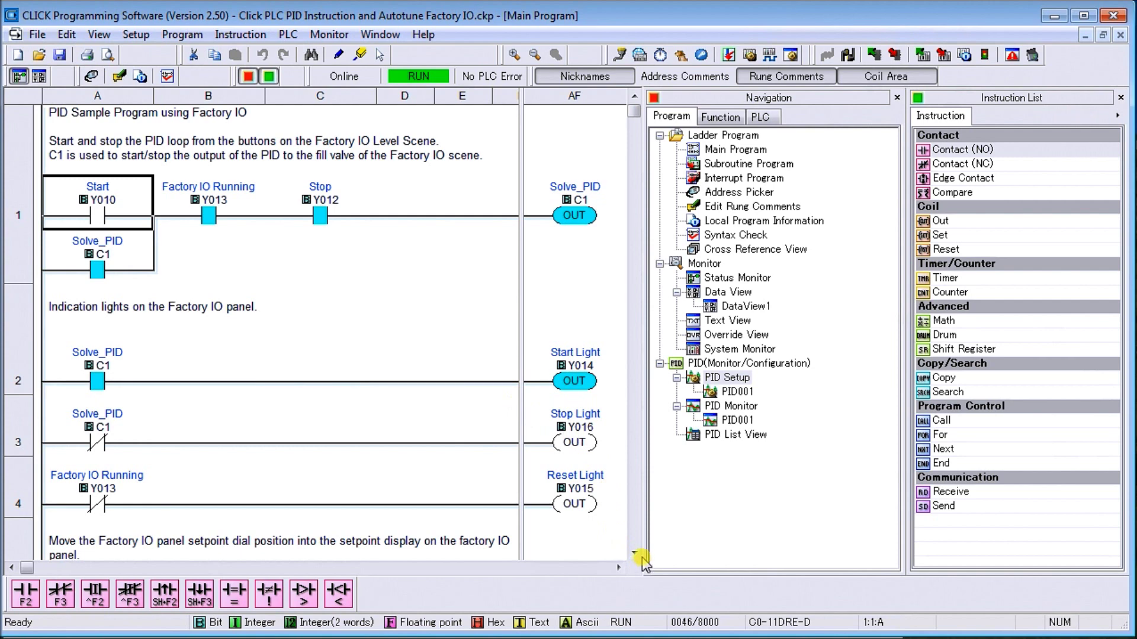
pyautogui.moveTo(634, 555); pyautogui.dragTo(635, 556)
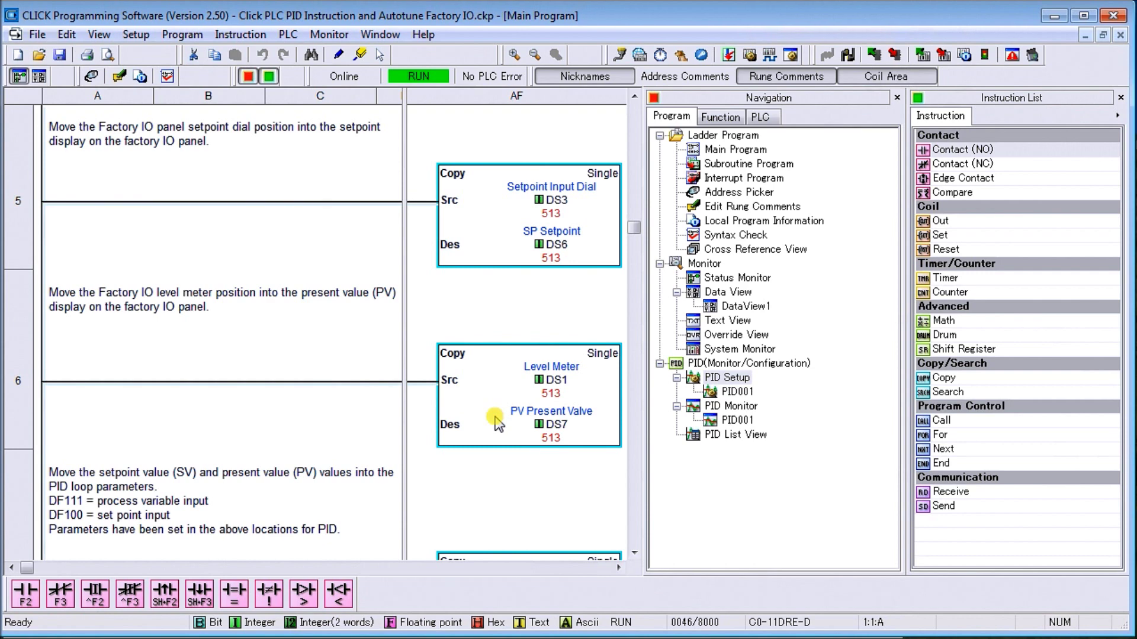
pyautogui.click(432, 465)
pyautogui.scroll(-2, 433, 467)
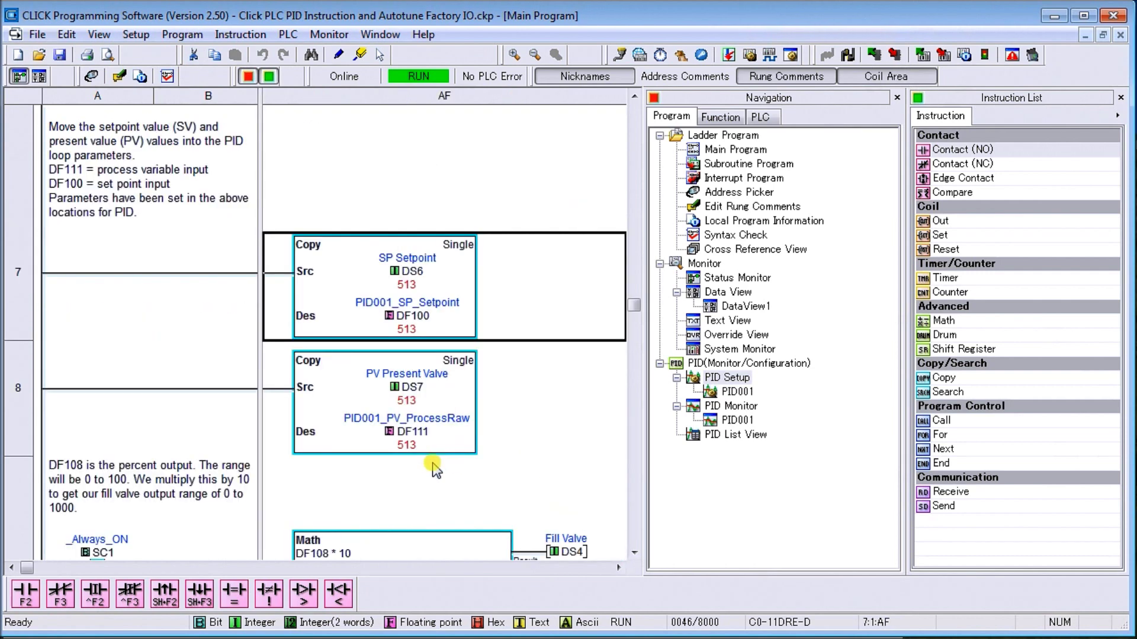
pyautogui.scroll(2, 423, 340)
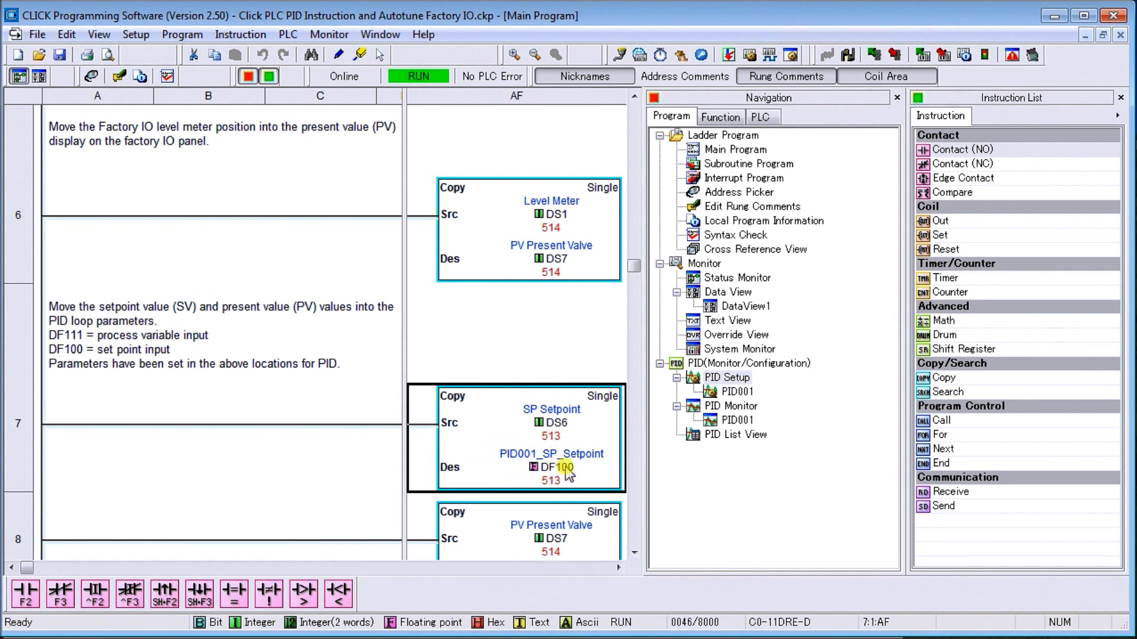
pyautogui.click(633, 552)
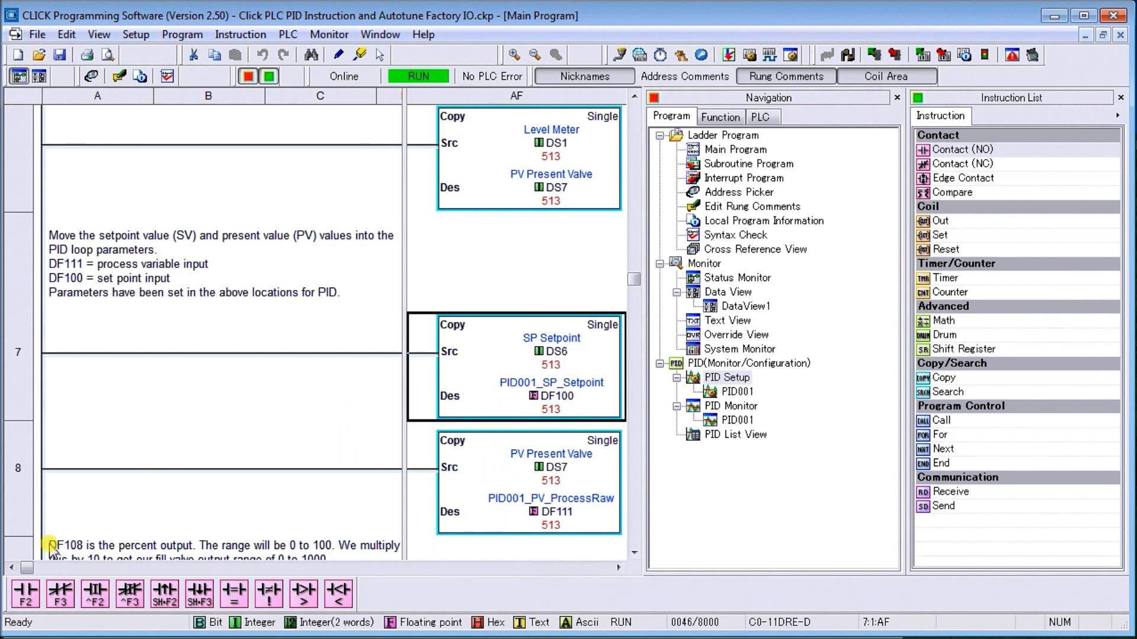
pyautogui.click(544, 461)
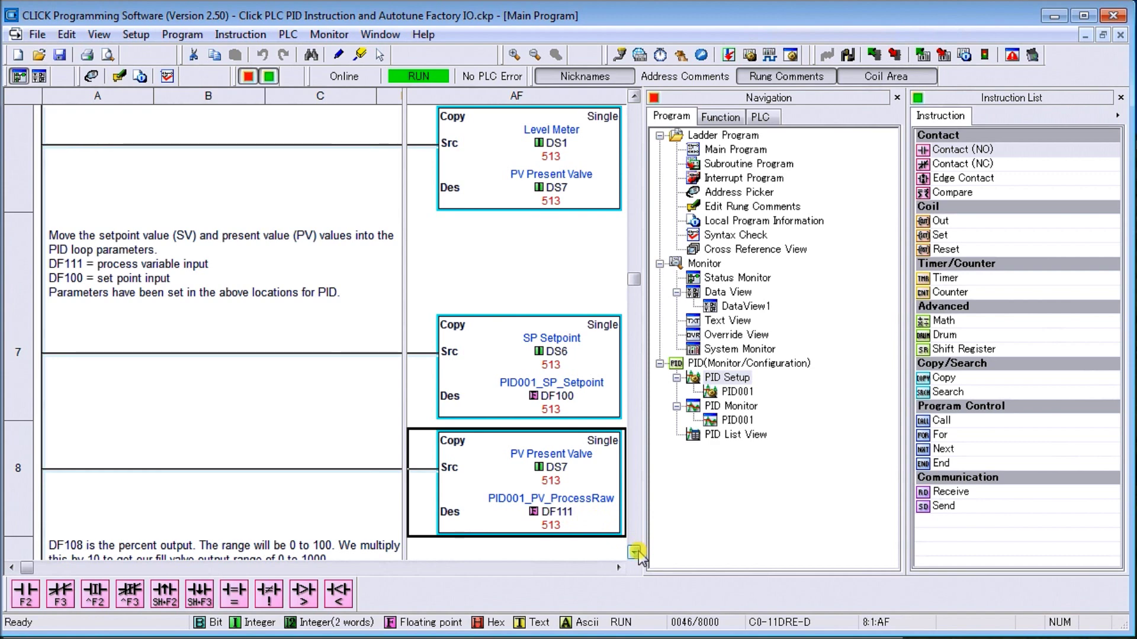
pyautogui.click(636, 553)
pyautogui.click(635, 555)
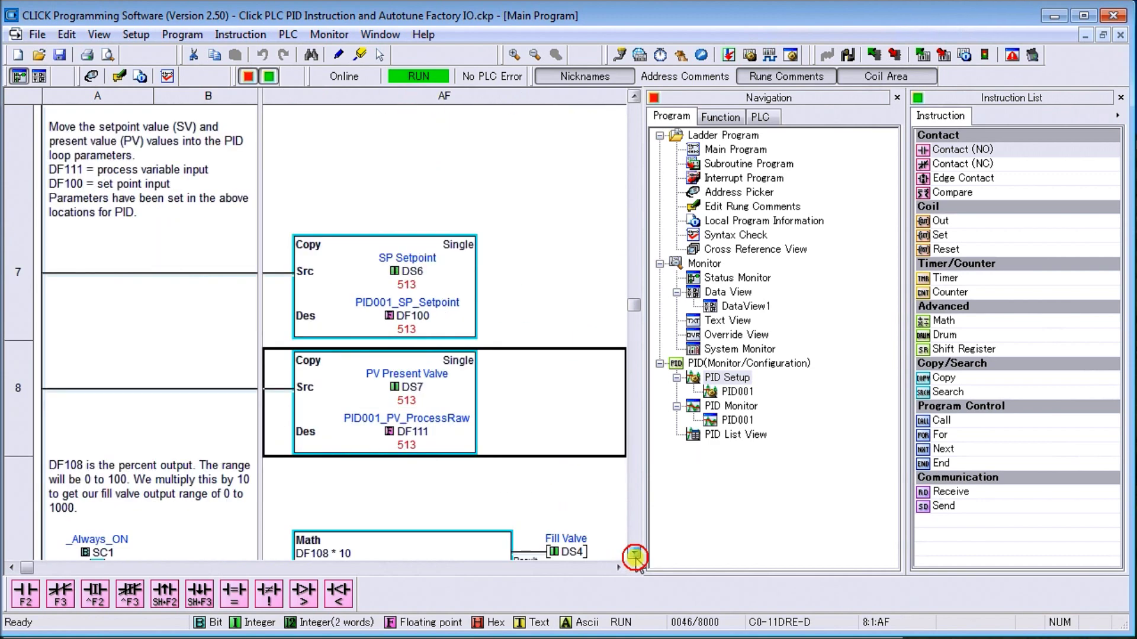
pyautogui.click(635, 555)
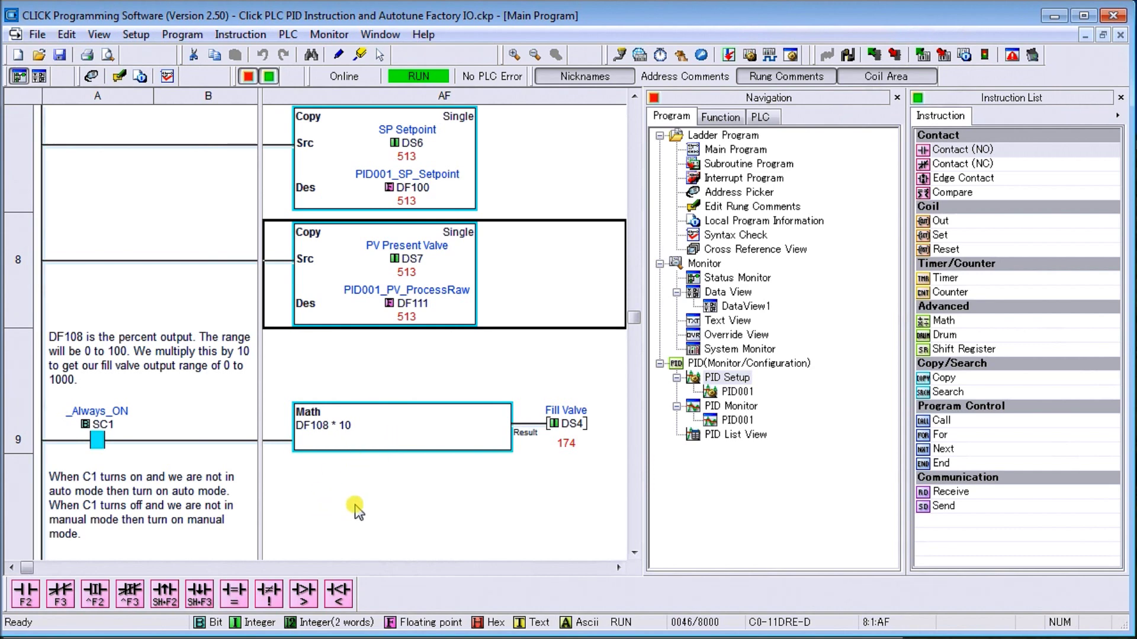
pyautogui.scroll(-4, 635, 559)
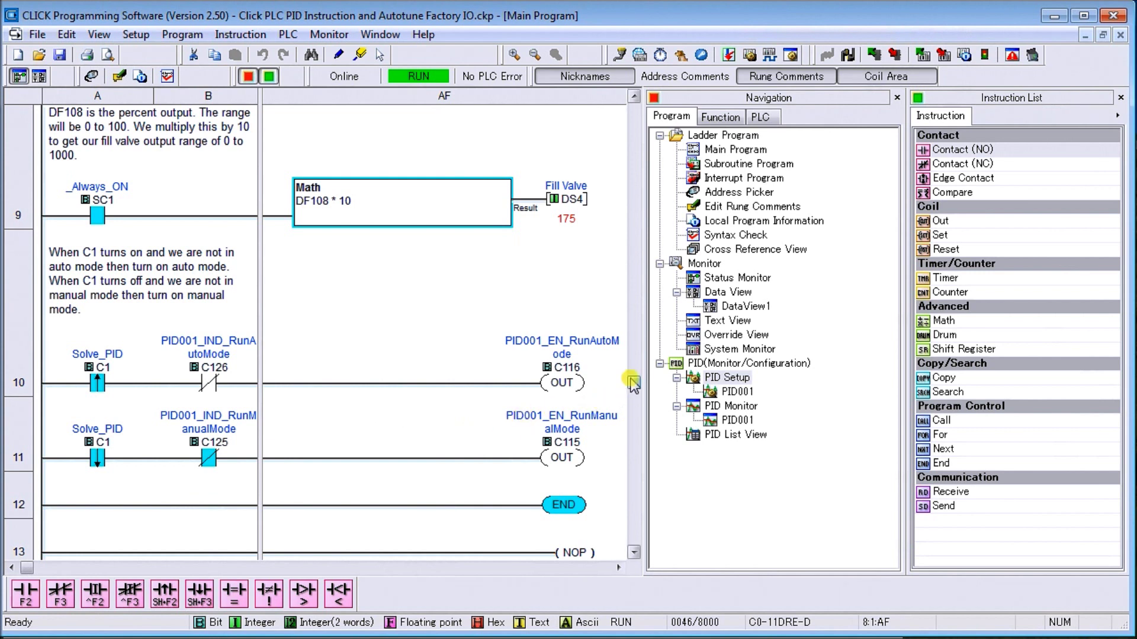
pyautogui.moveTo(633, 382); pyautogui.dragTo(636, 110)
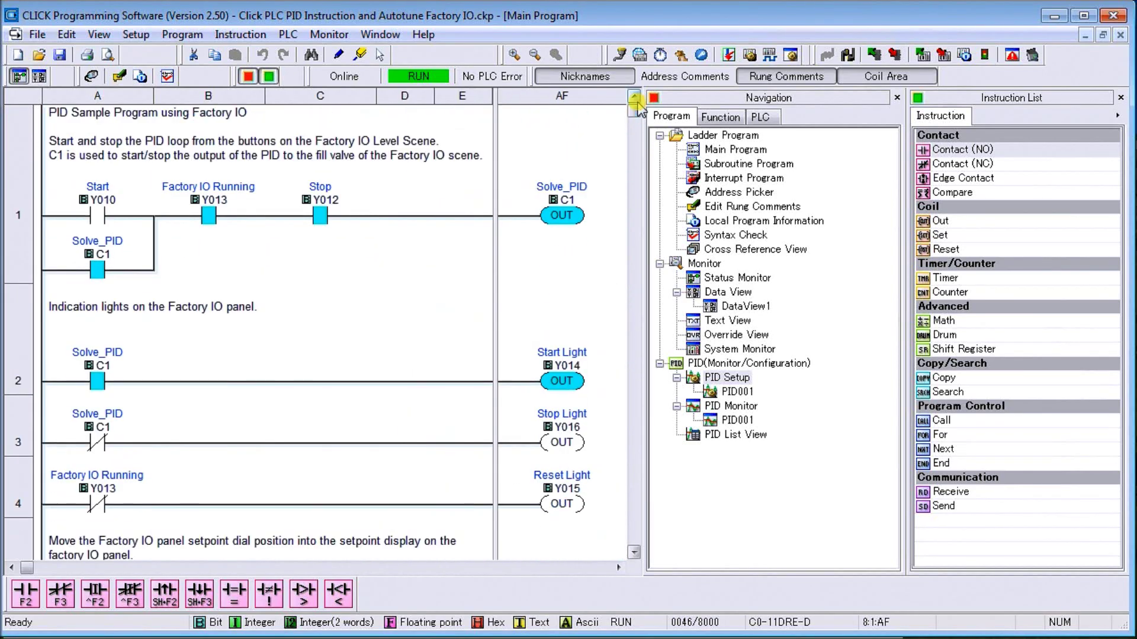
pyautogui.click(732, 422)
# Open the PID001 monitor showing autotune complete with PV at 513, then switch to Factory I/O
pyautogui.doubleClick(735, 420)
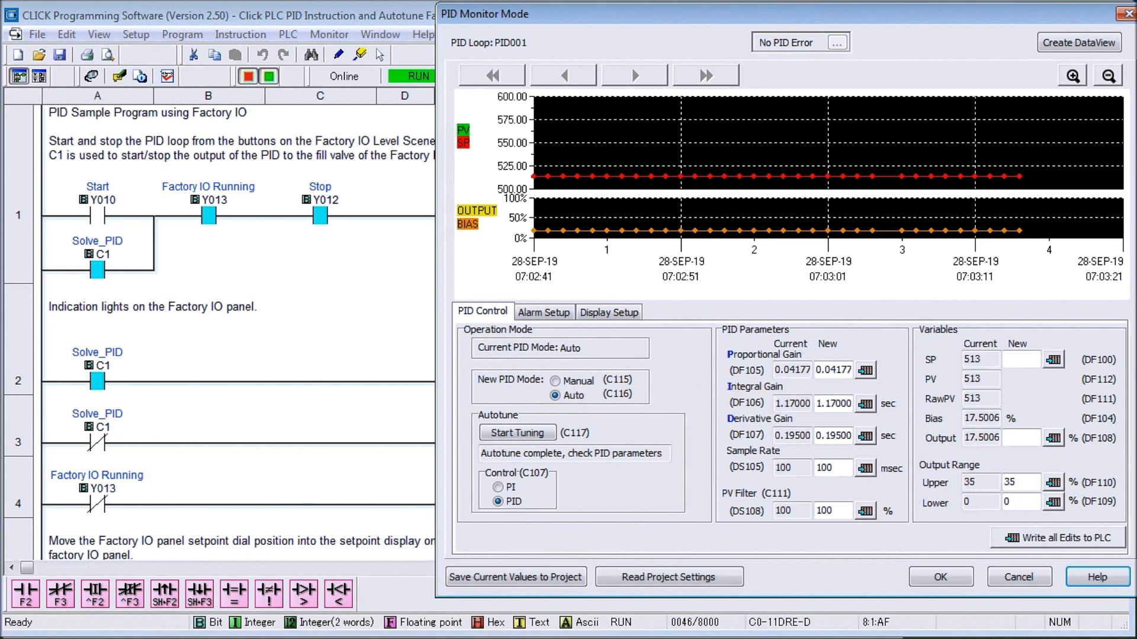
pyautogui.hotkey('alt', 'Tab')
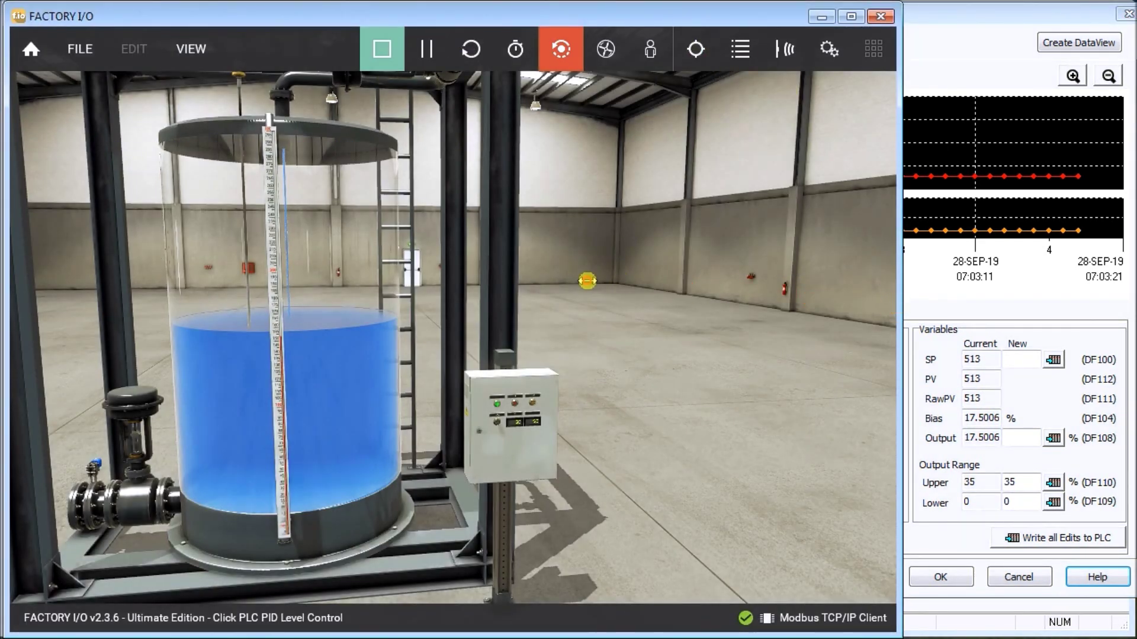
# Narrow Factory I/O beside the PID monitor, face the cabinet, and press Stop to drop PID001 to Manual
pyautogui.click(555, 279)
pyautogui.moveTo(555, 280); pyautogui.dragTo(441, 278)
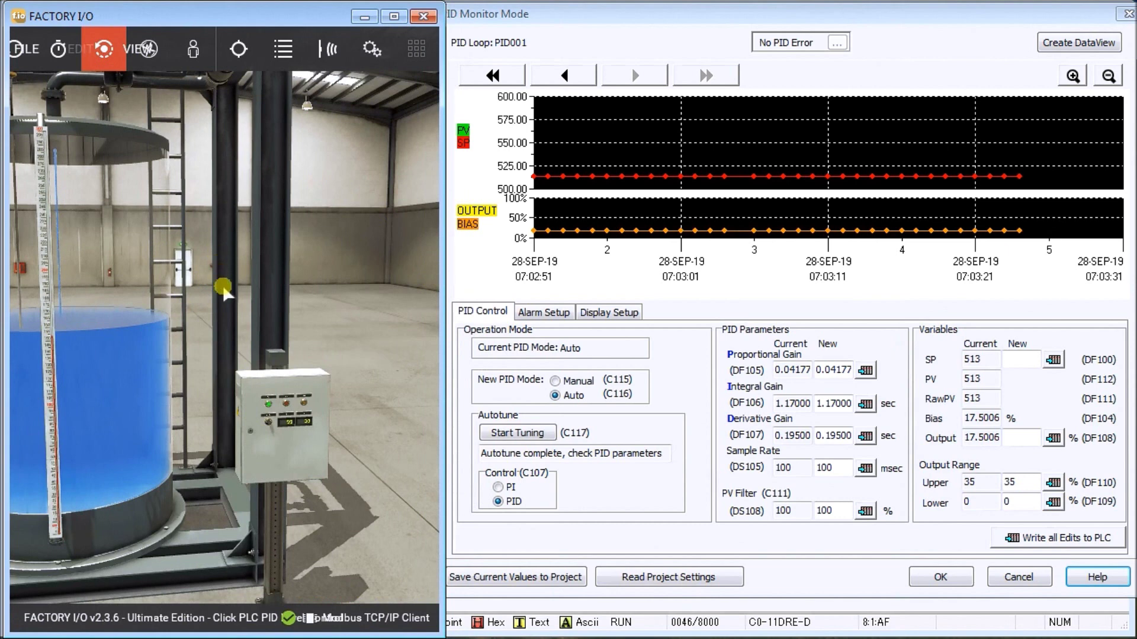
pyautogui.click(270, 405)
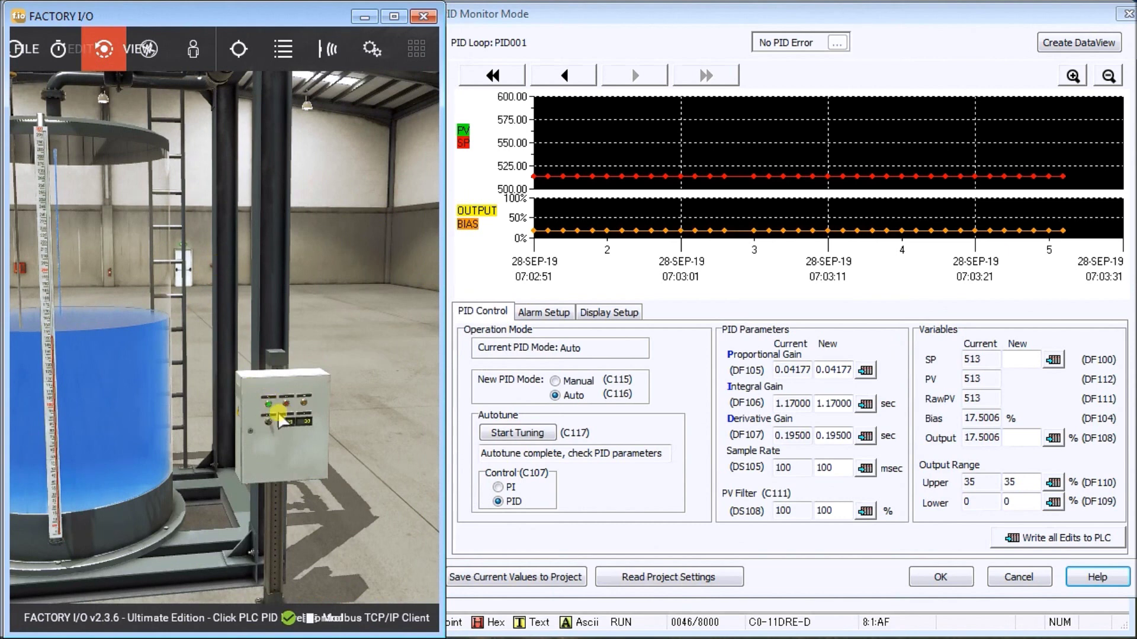
pyautogui.moveTo(270, 404)
pyautogui.mouseDown()
pyautogui.moveTo(274, 478)
pyautogui.moveTo(279, 409)
pyautogui.mouseUp()
pyautogui.scroll(5, 278, 407)
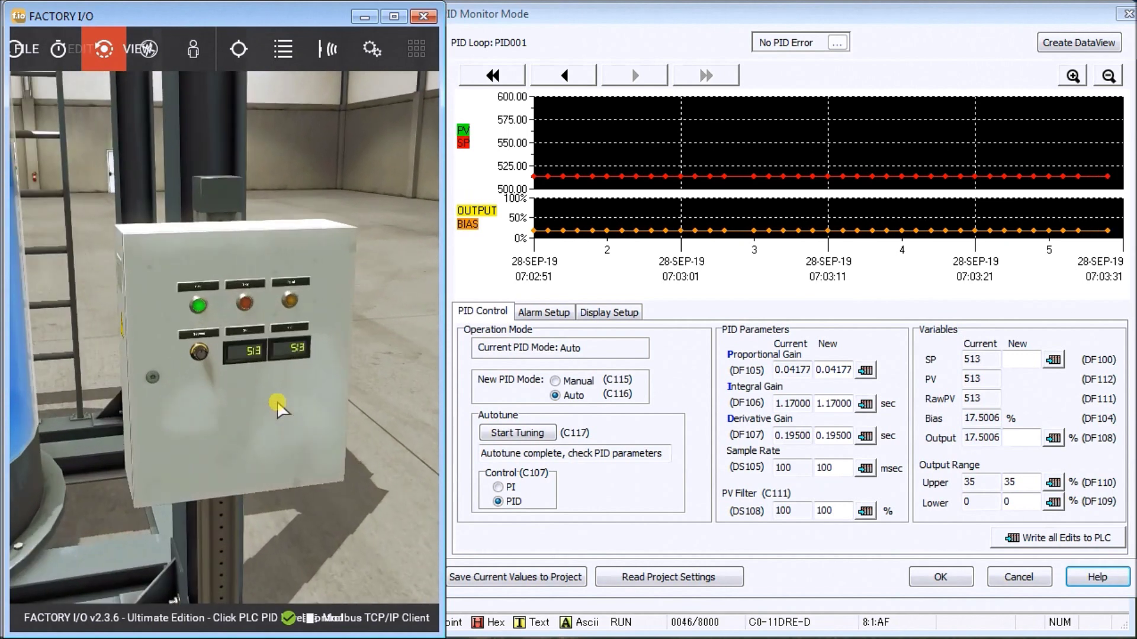
pyautogui.click(261, 290)
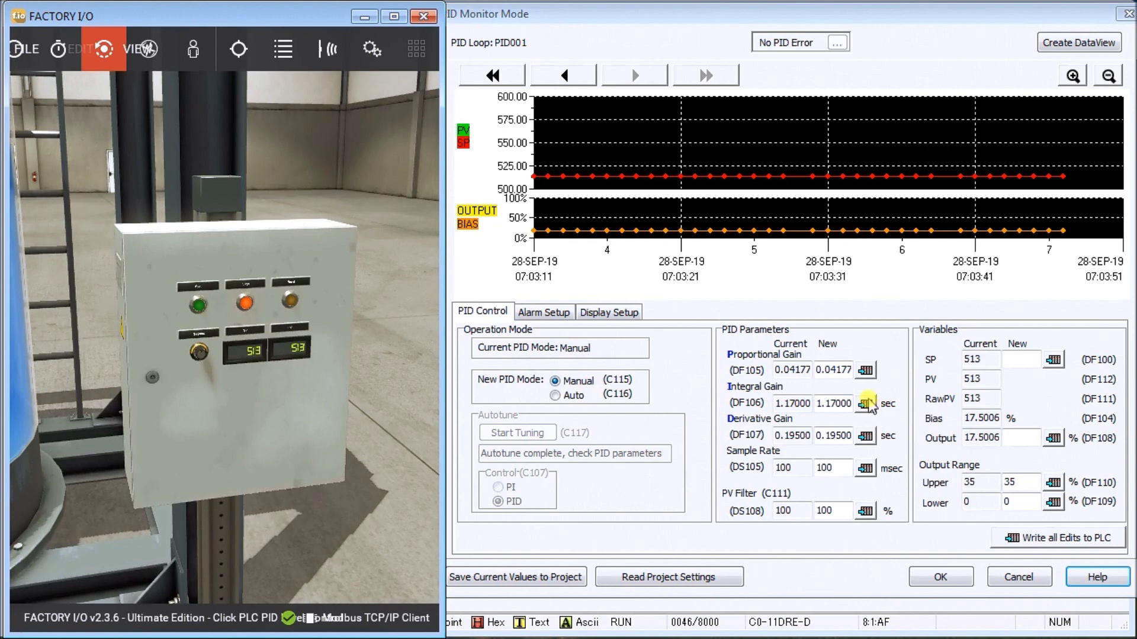
# Turn the cabinet's setpoint dial until it reads 556
pyautogui.click(204, 350)
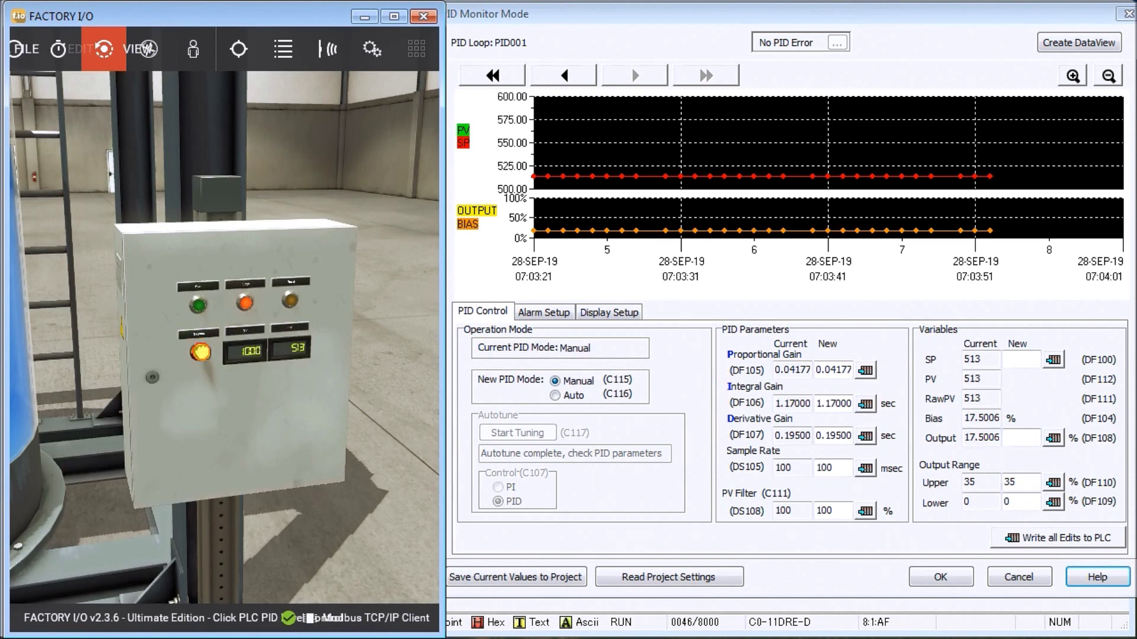
pyautogui.scroll(3, 240, 371)
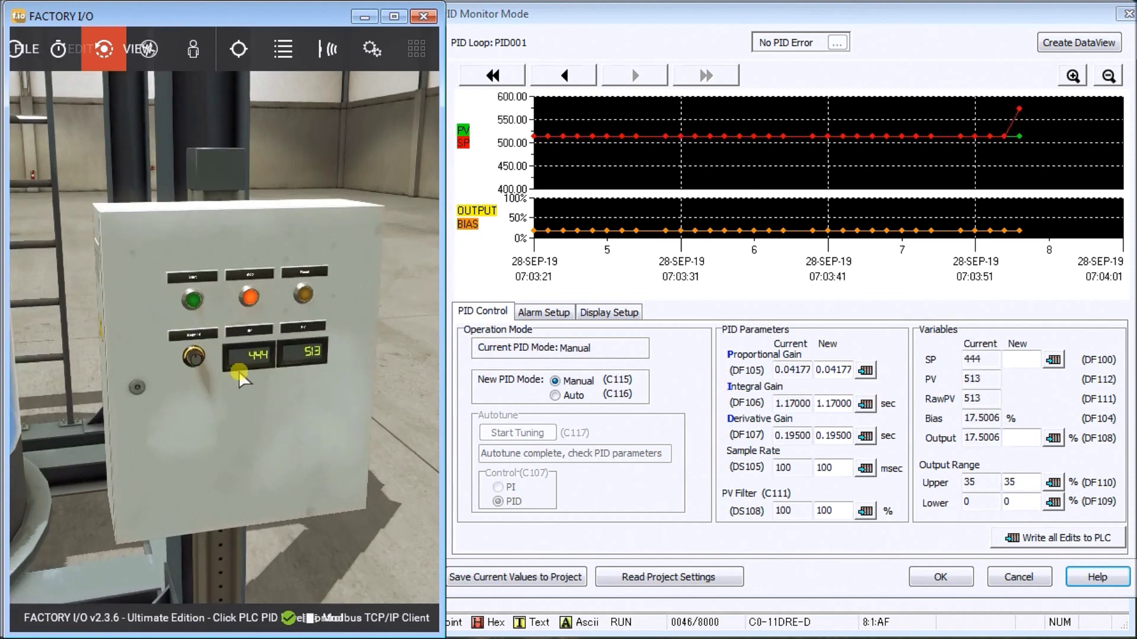
pyautogui.click(190, 362)
pyautogui.scroll(-5, 185, 361)
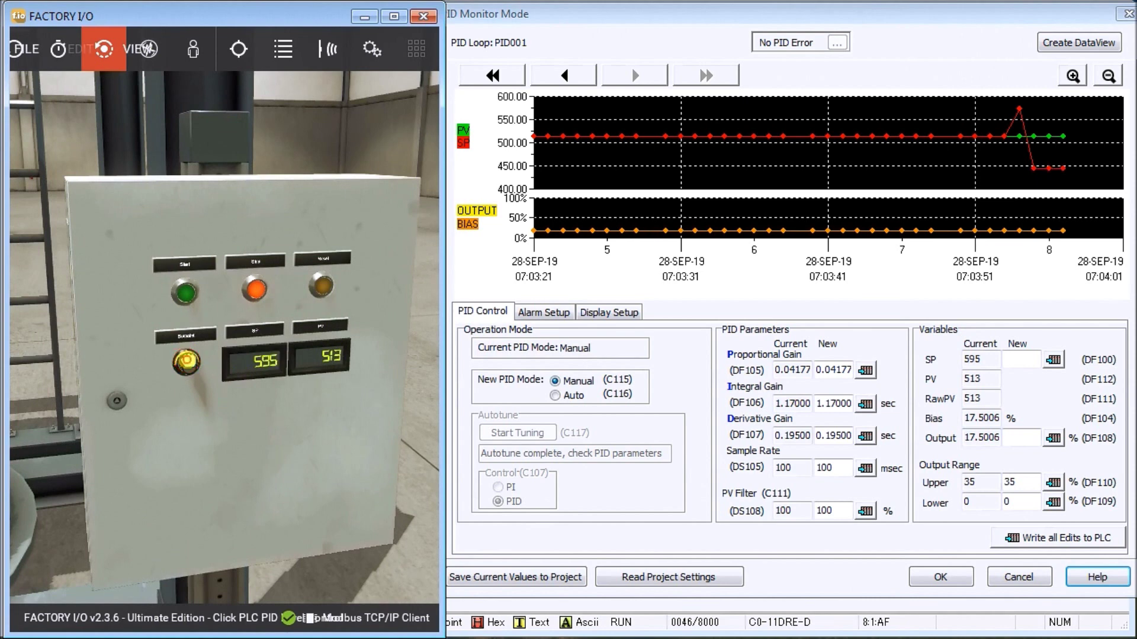
pyautogui.scroll(3, 185, 361)
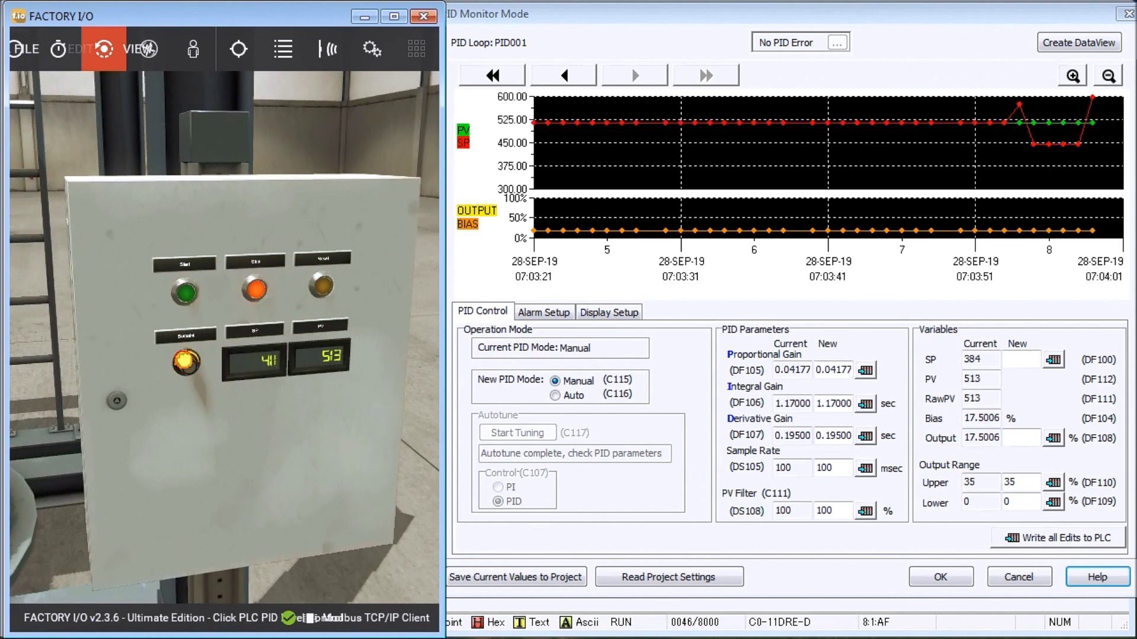
pyautogui.scroll(-3, 186, 361)
pyautogui.scroll(4, 185, 361)
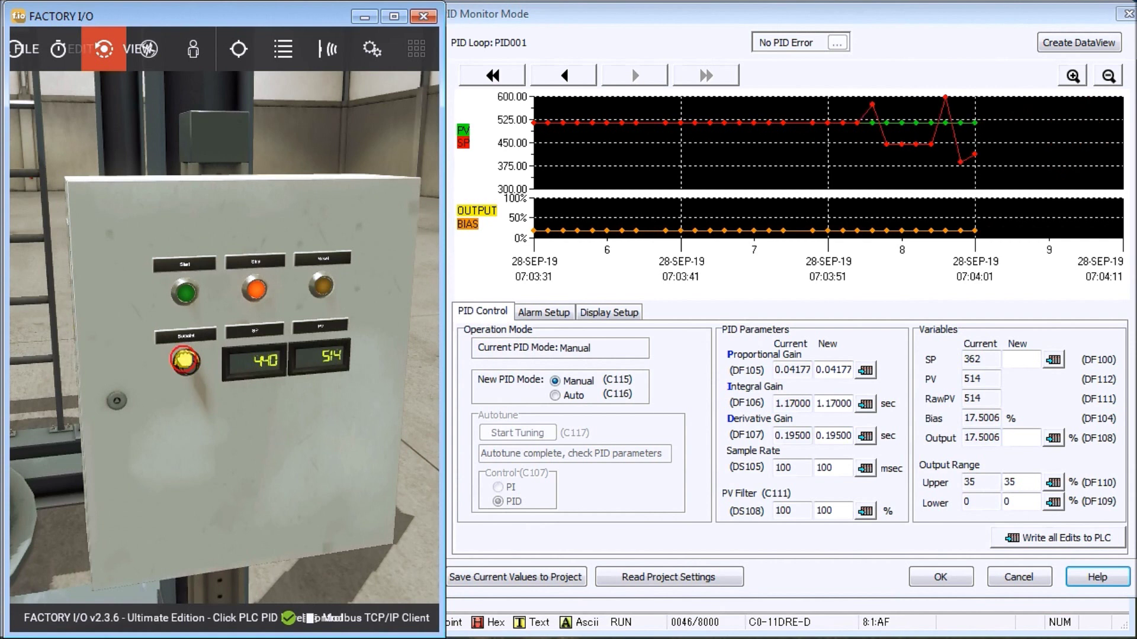
pyautogui.scroll(6, 185, 361)
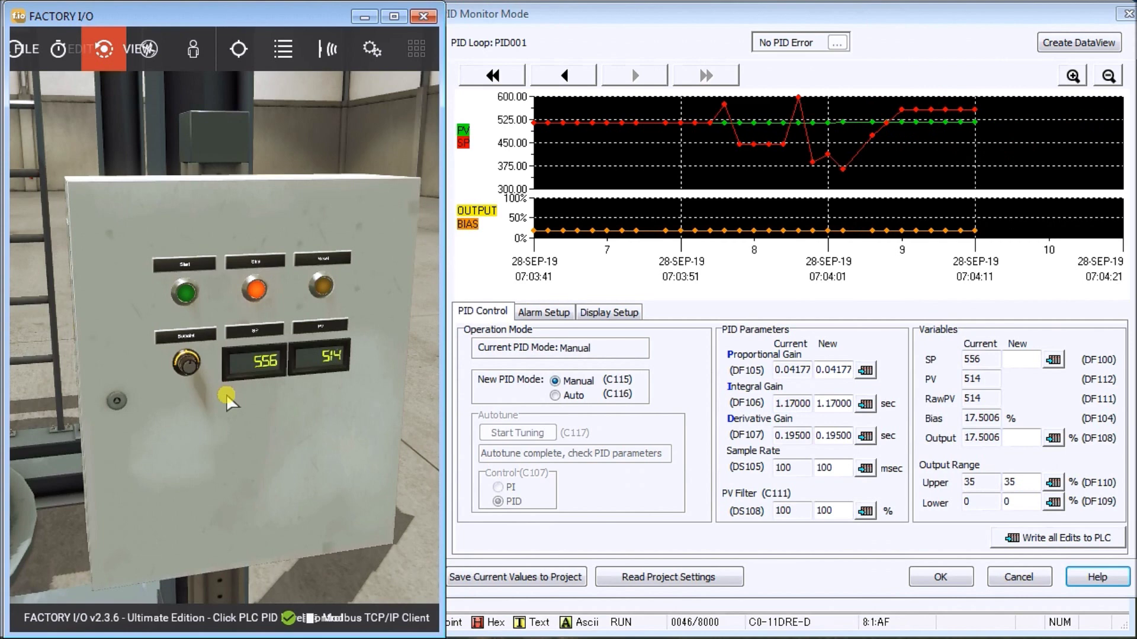
# Enter new PID001 values: proportional gain 0.1, integral 1000 sec, derivative 0, sample rate 300 msec
pyautogui.doubleClick(842, 370)
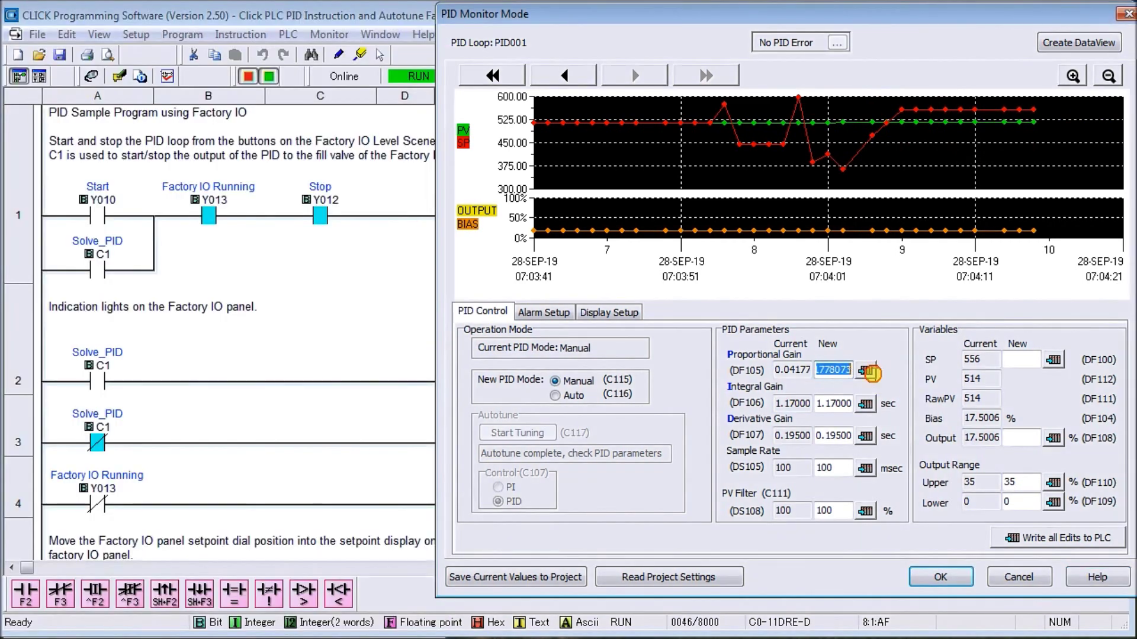
pyautogui.click(866, 371)
pyautogui.write('0')
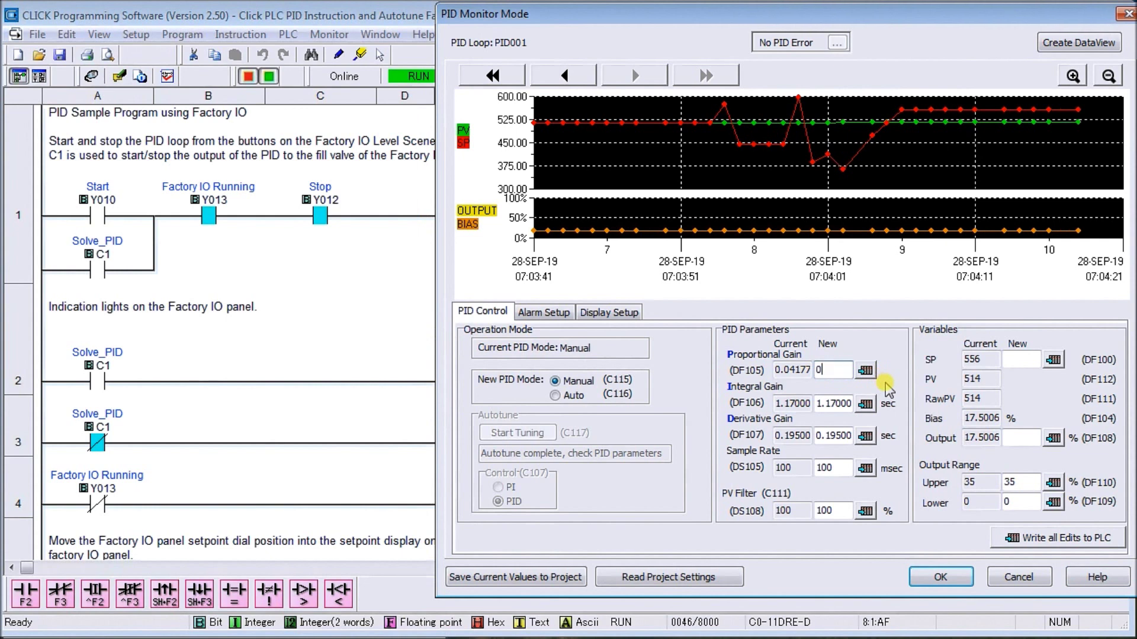
pyautogui.write('0')
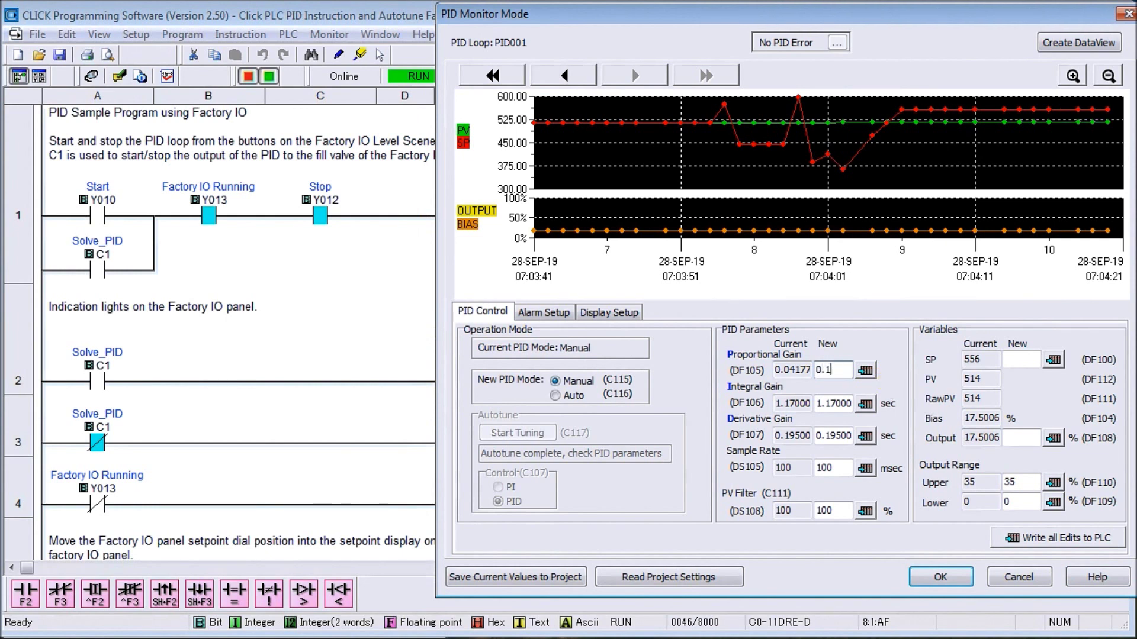
pyautogui.write('.1')
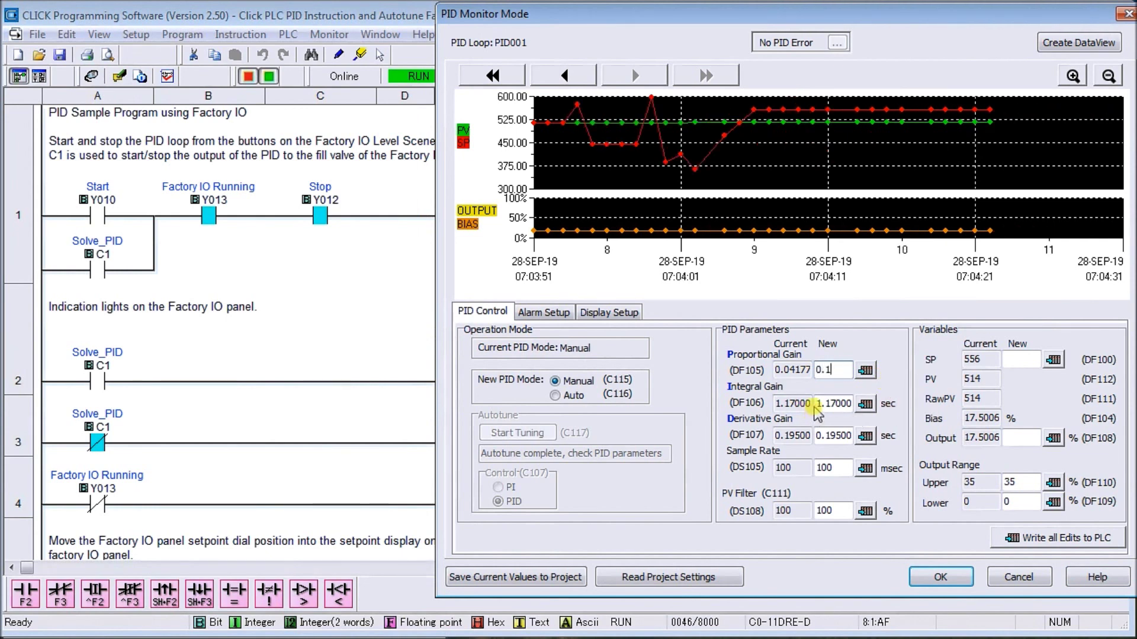
pyautogui.moveTo(818, 404); pyautogui.dragTo(855, 405)
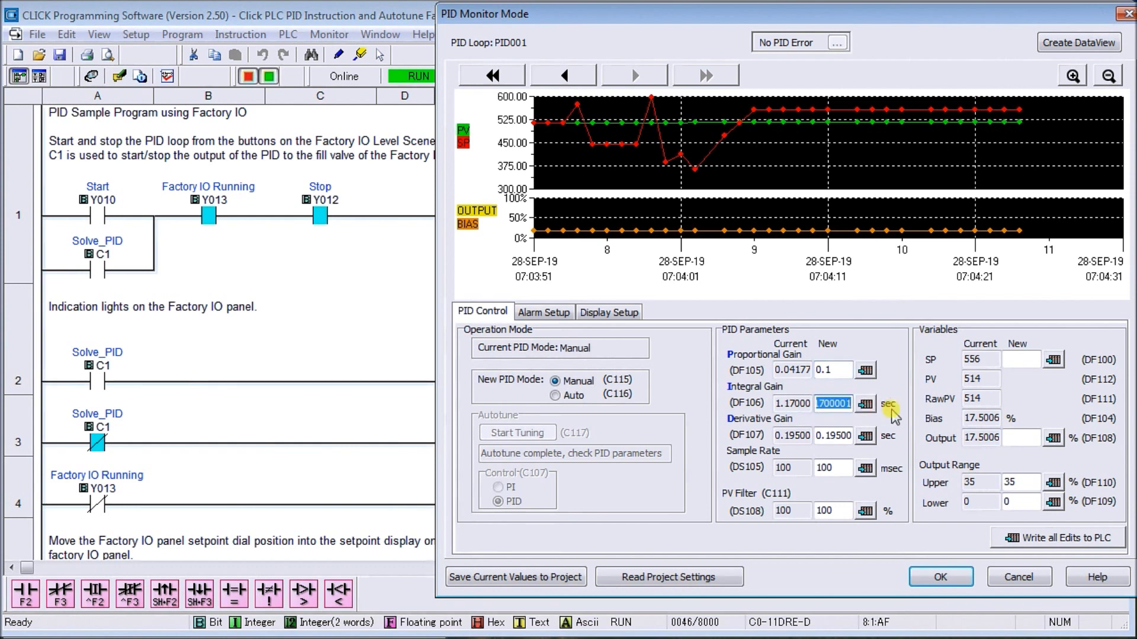
pyautogui.write('1000')
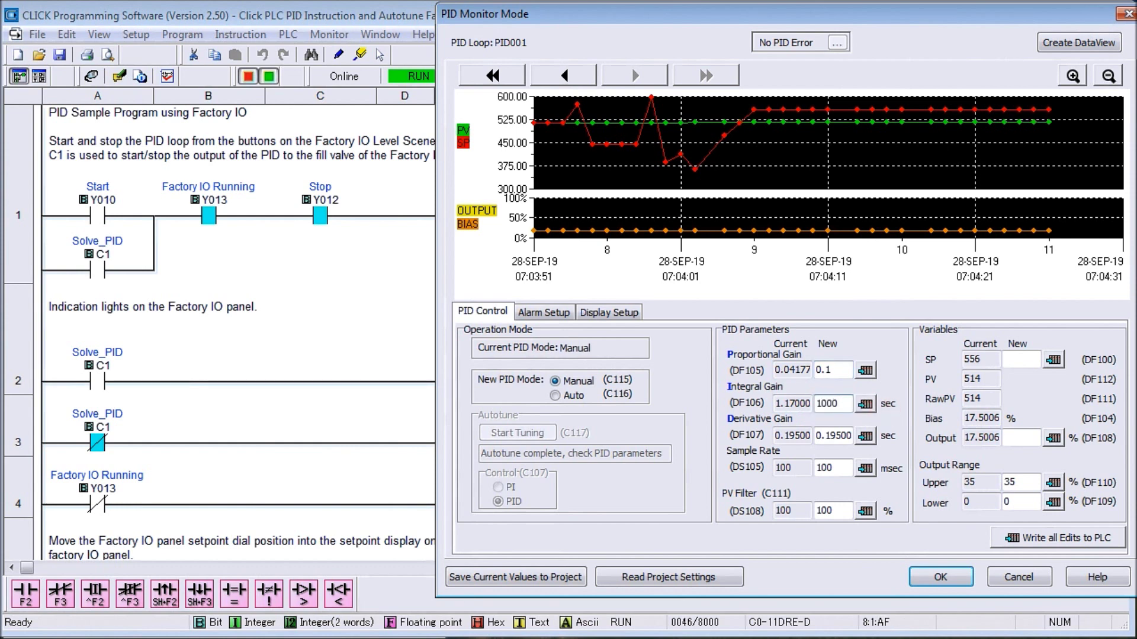
pyautogui.click(822, 436)
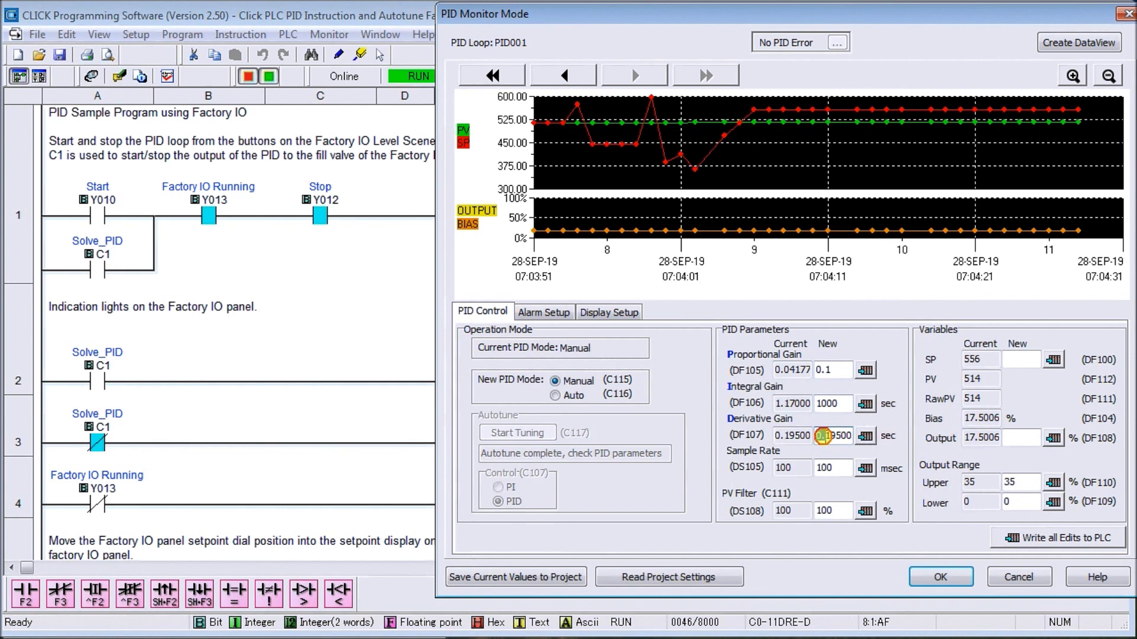
pyautogui.doubleClick(822, 437)
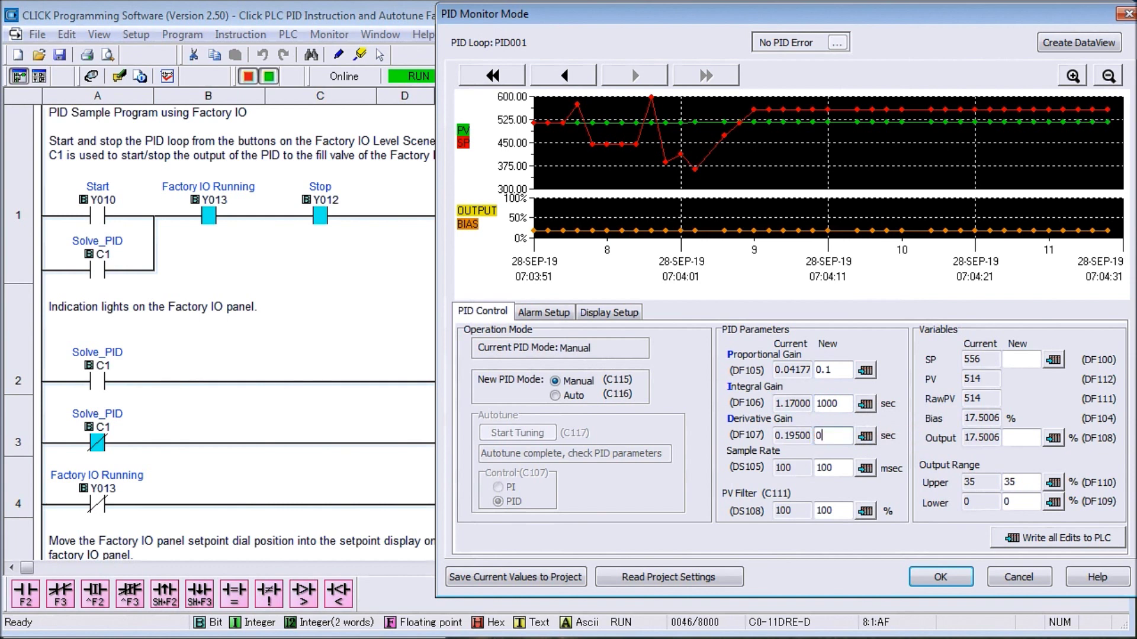
pyautogui.click(818, 469)
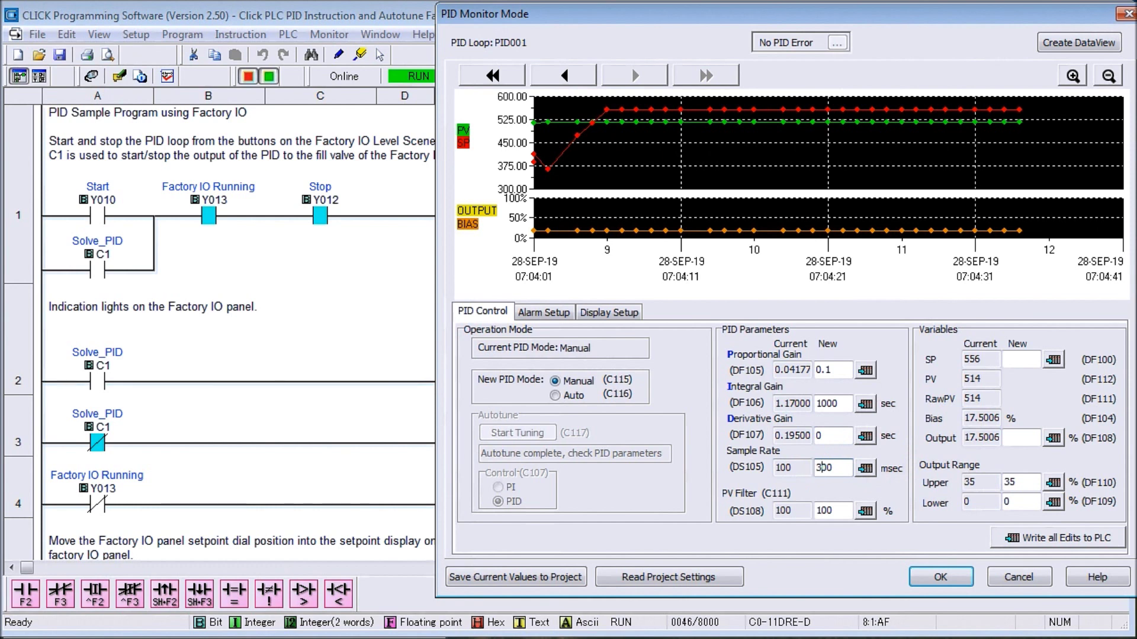
# Write the 300 msec sample rate, derivative 0, integral 1000 and gain 0.1 to the PLC
pyautogui.click(865, 468)
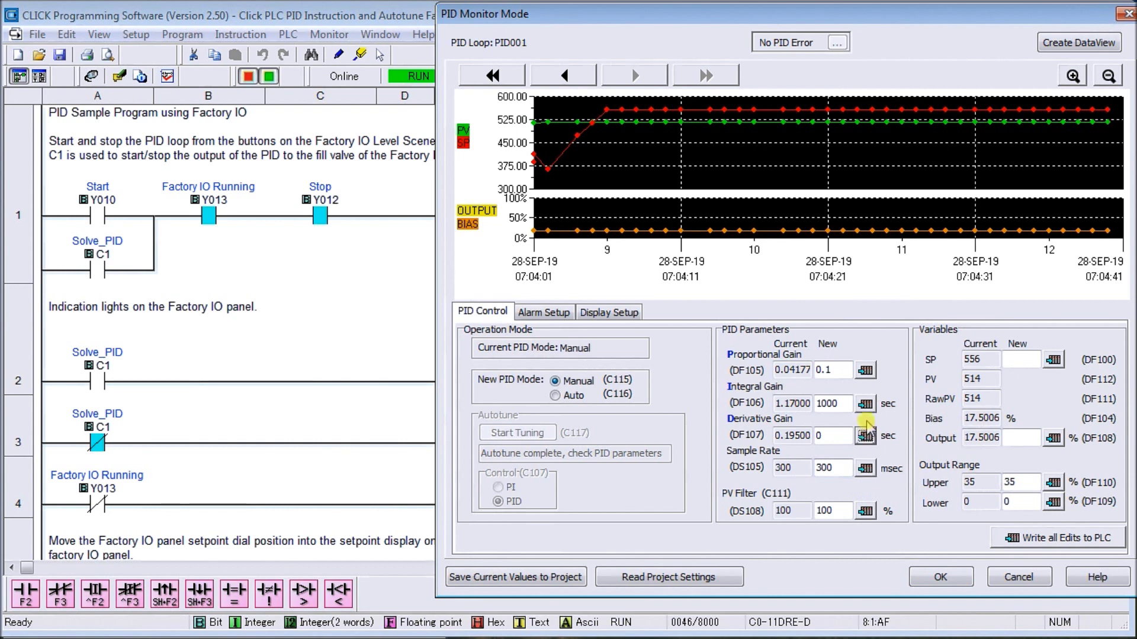
pyautogui.click(864, 435)
pyautogui.click(865, 403)
pyautogui.click(864, 370)
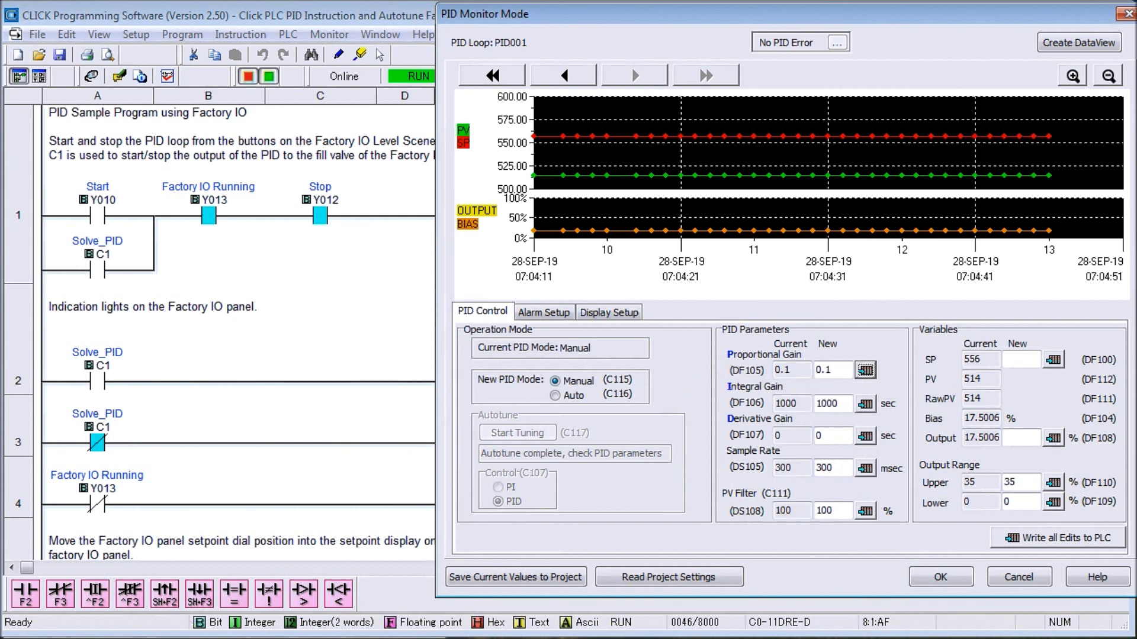
# Start the Factory I/O tank process and switch PID001 to Auto mode
pyautogui.hotkey('alt', 'Tab')
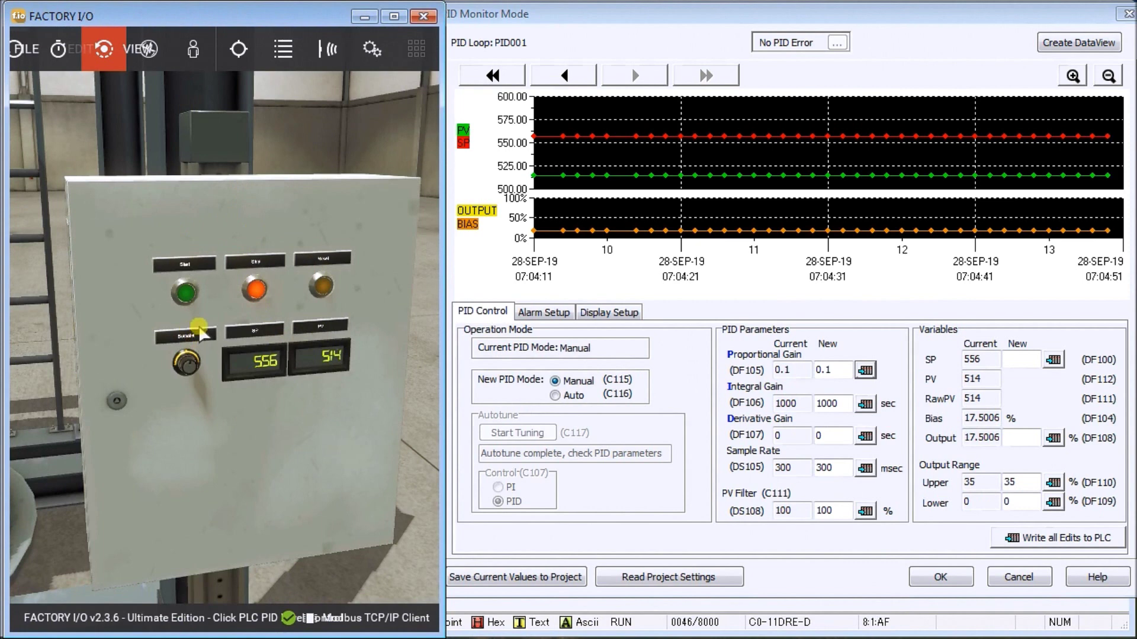
pyautogui.click(188, 296)
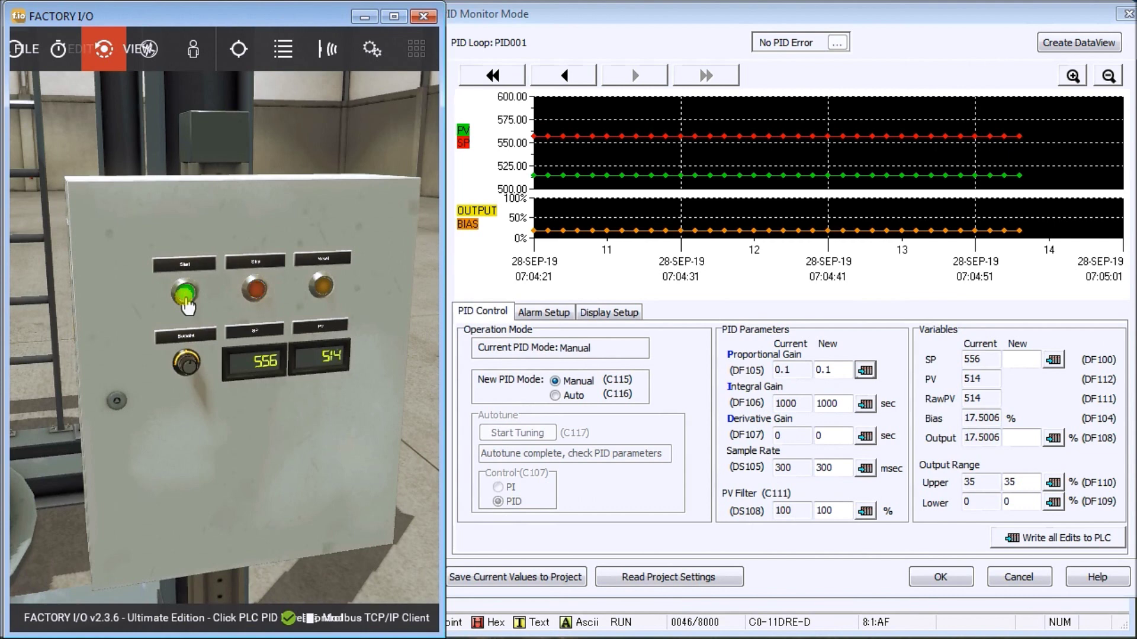
pyautogui.click(558, 400)
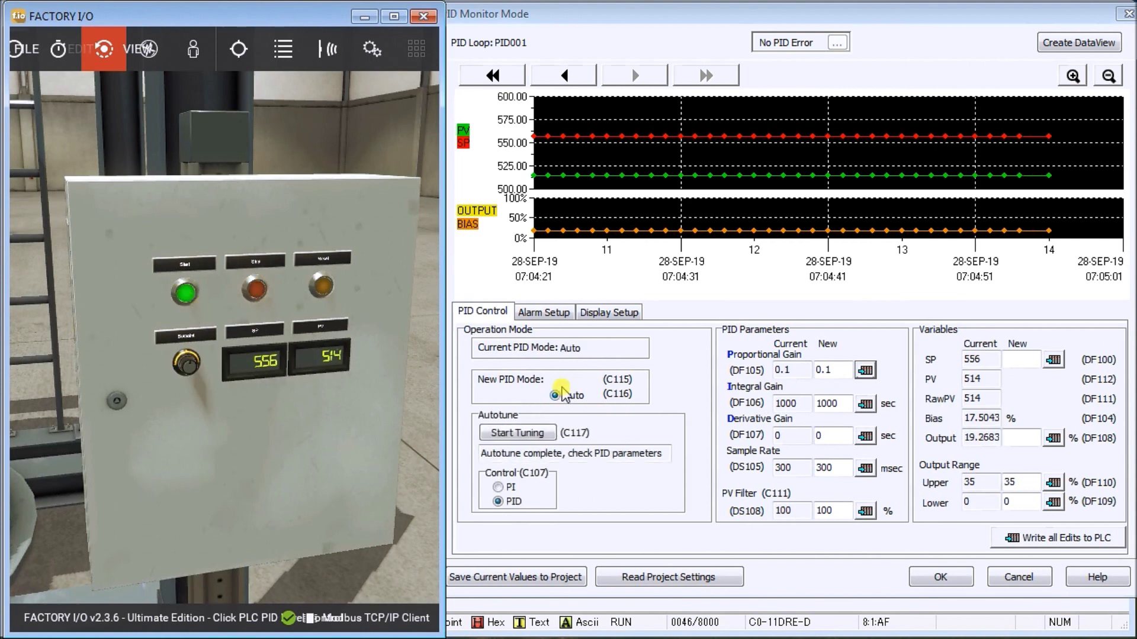
pyautogui.click(523, 433)
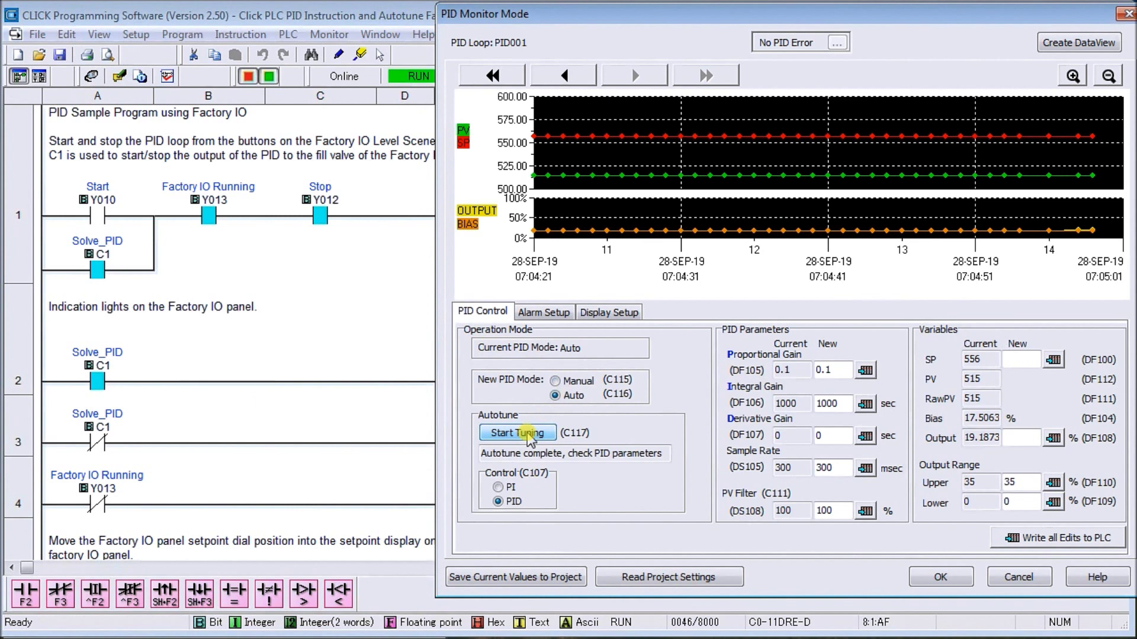
# Start autotuning PID001 and watch the running tank scene in Factory I/O
pyautogui.click(524, 434)
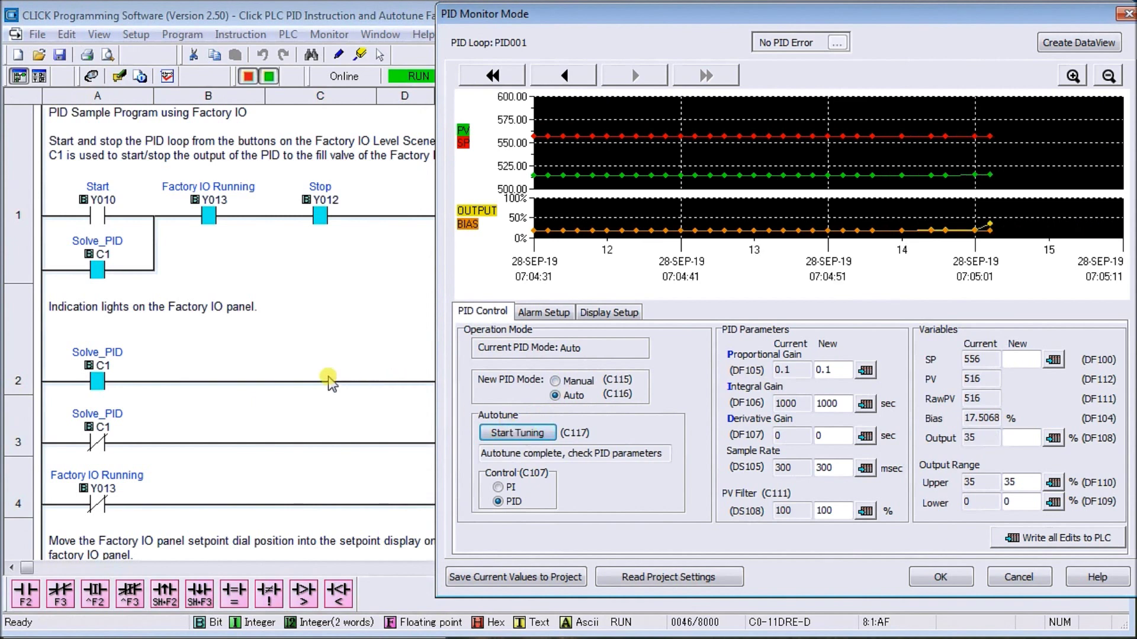
pyautogui.hotkey('alt', 'Tab')
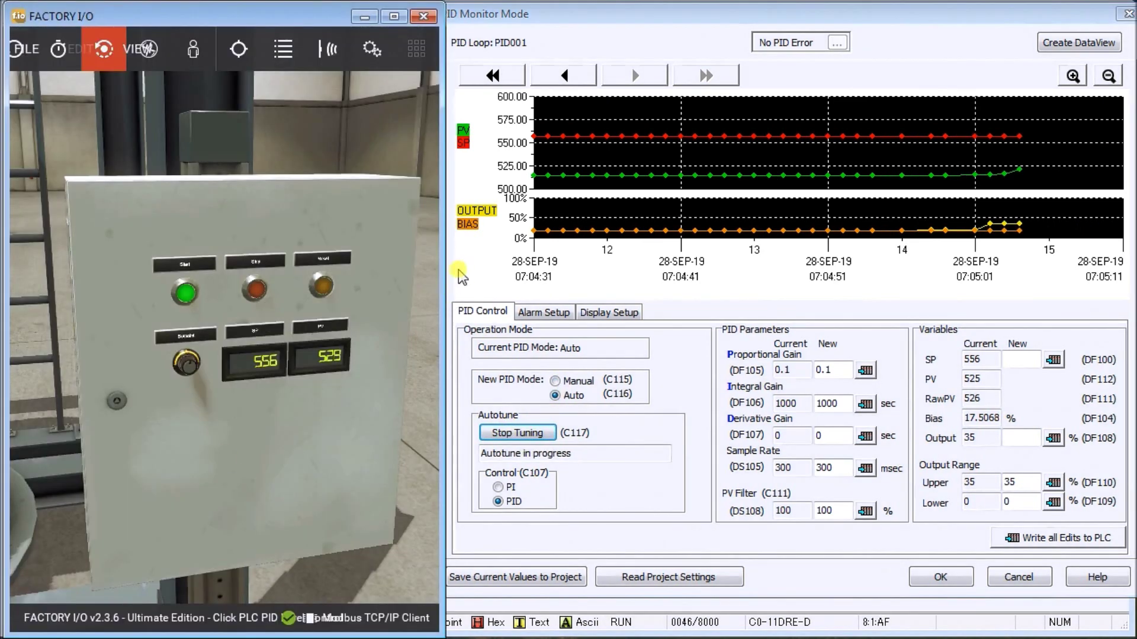
pyautogui.scroll(-6, 254, 352)
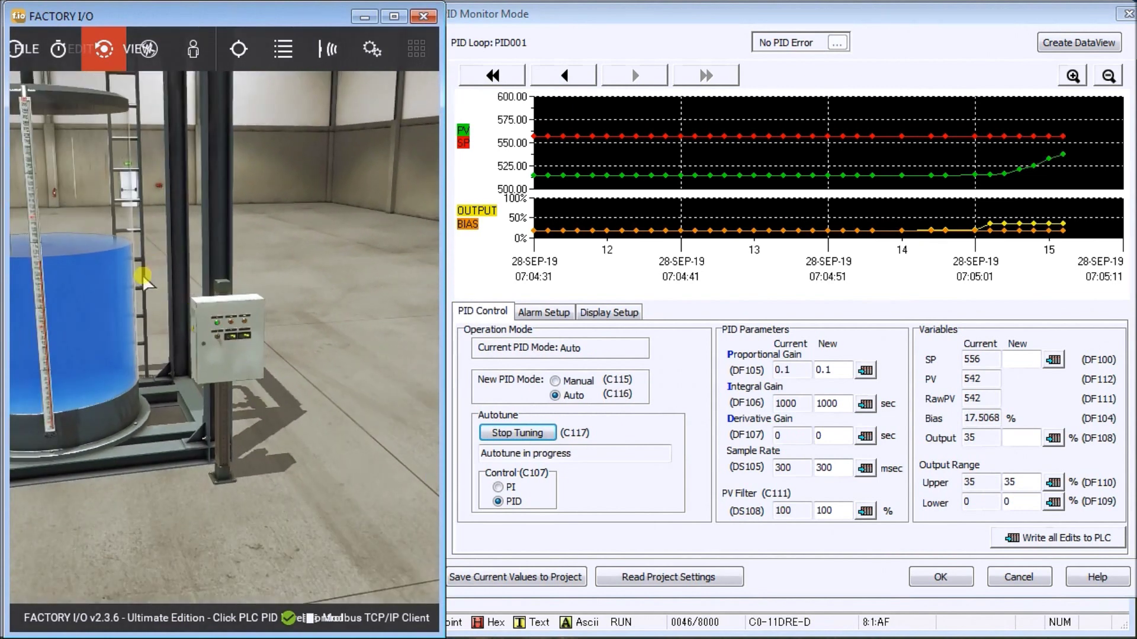
pyautogui.scroll(5, 148, 259)
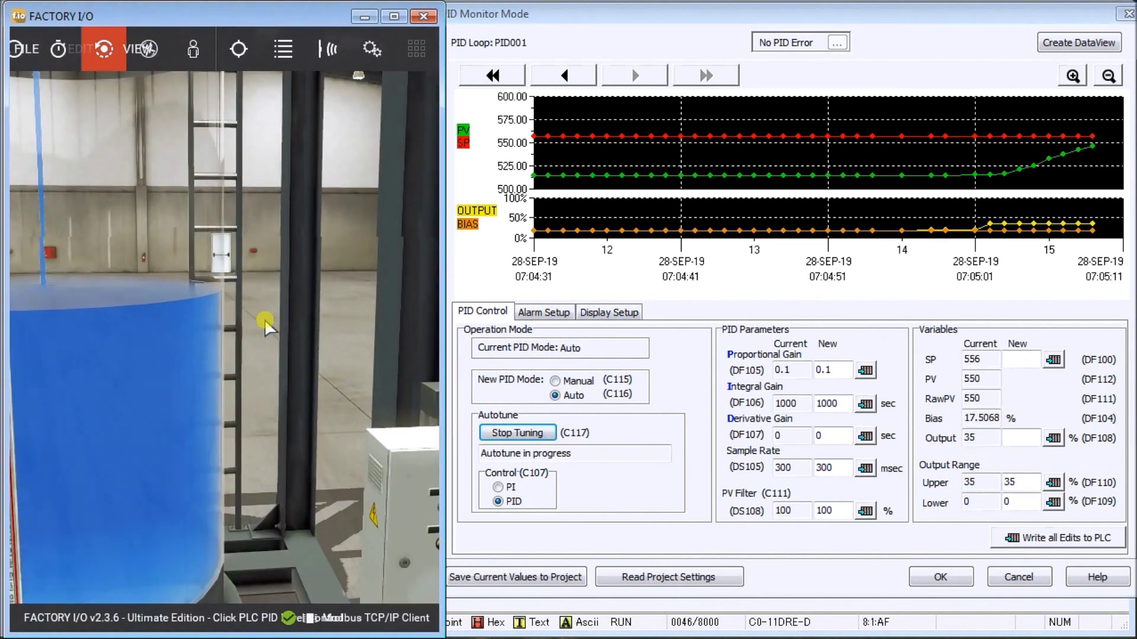
pyautogui.scroll(1, 264, 318)
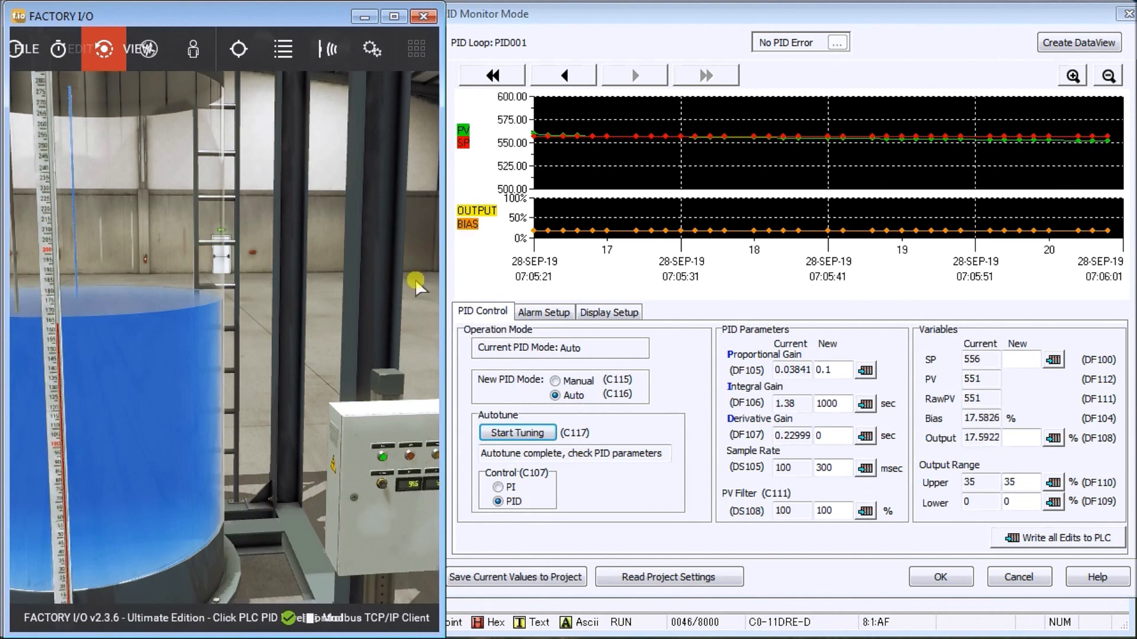
# After autotune sets gains 0.03841, 1.38 and 0.22999, widen Factory I/O over the monitor
pyautogui.moveTo(443, 313); pyautogui.dragTo(879, 323)
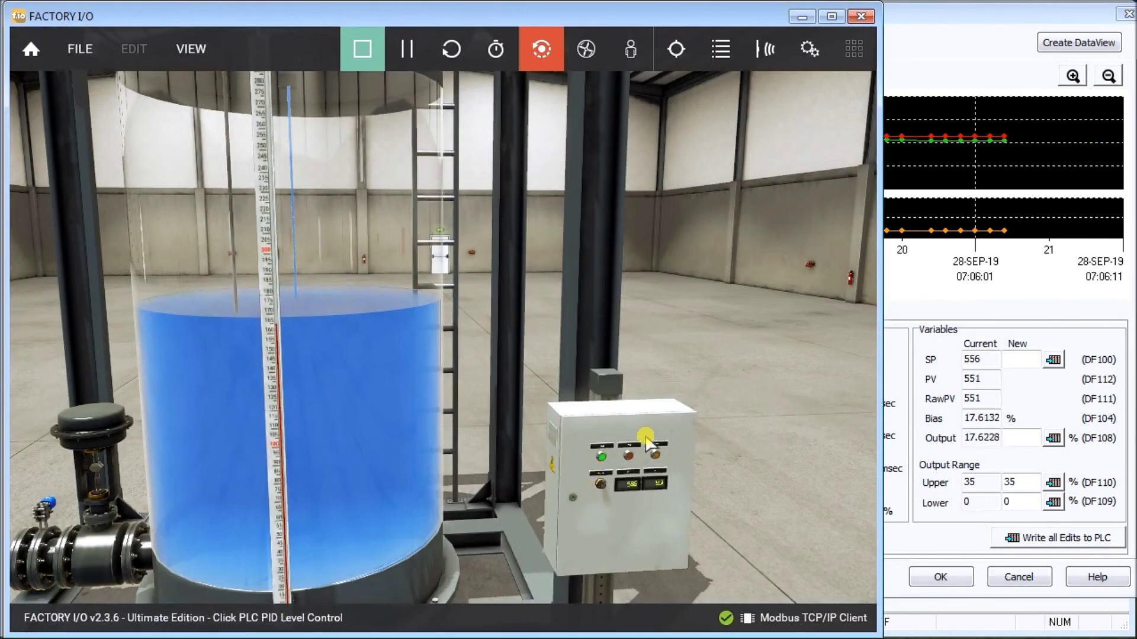
# Zoom in on the Factory I/O control panel and turn the Setpoint knob down to 426
pyautogui.scroll(-3, 636, 437)
pyautogui.scroll(3, 640, 438)
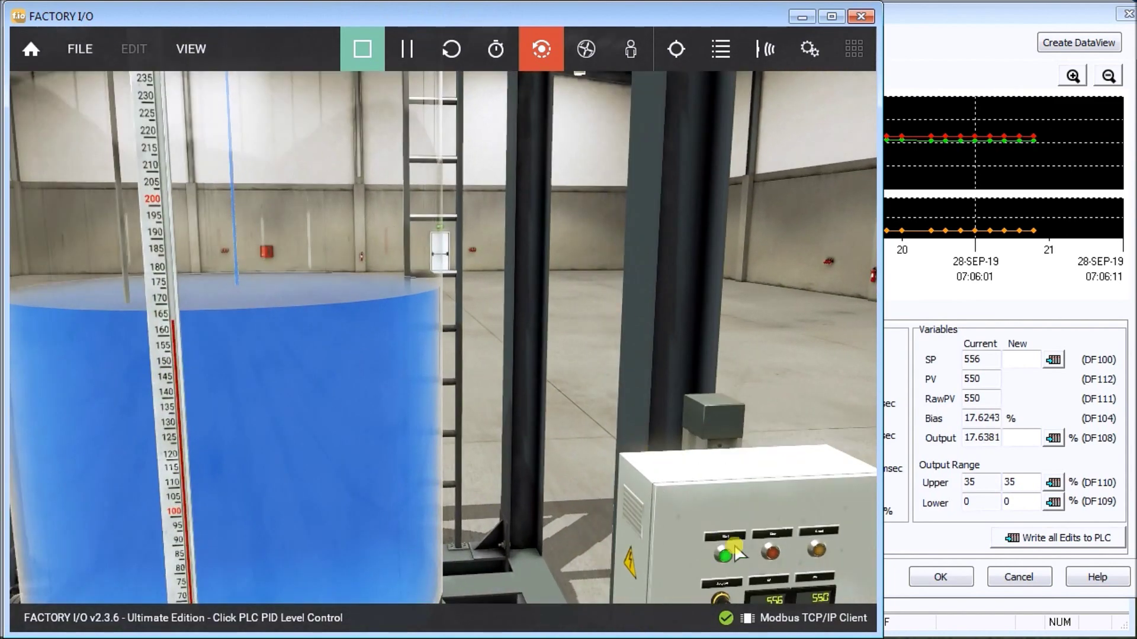
pyautogui.doubleClick(740, 546)
pyautogui.doubleClick(428, 304)
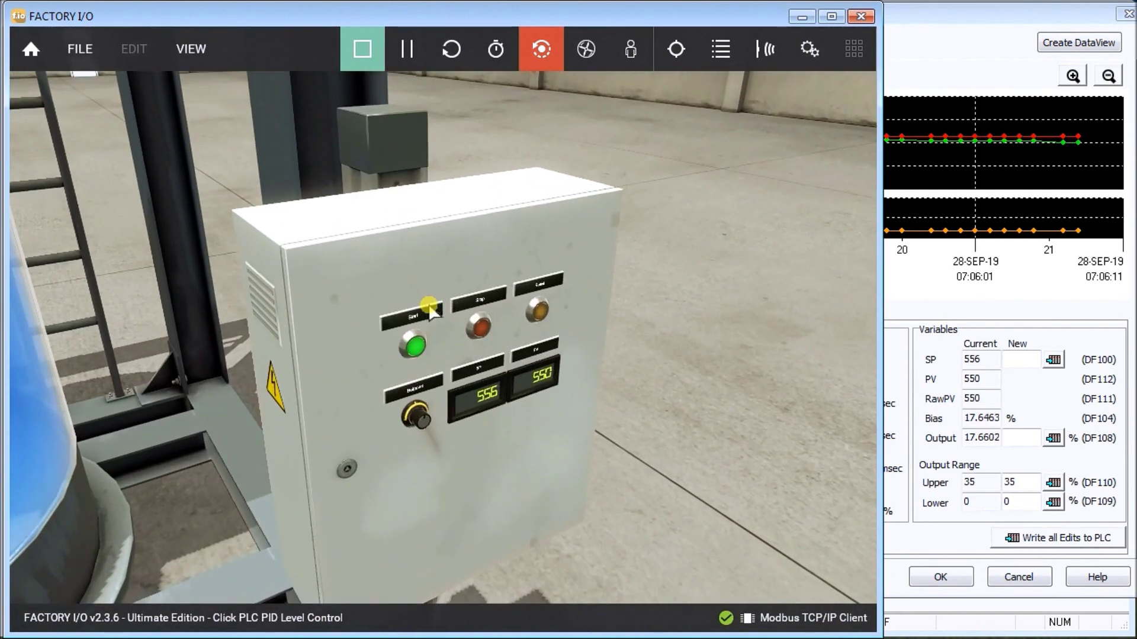
pyautogui.scroll(-10, 422, 445)
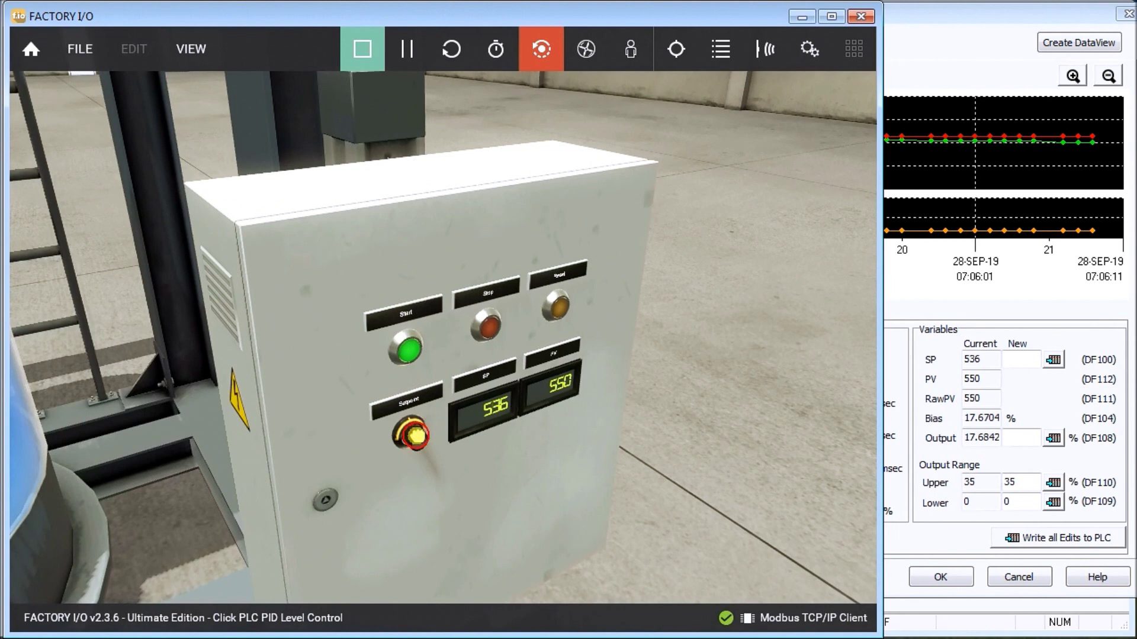
pyautogui.scroll(-5, 217, 295)
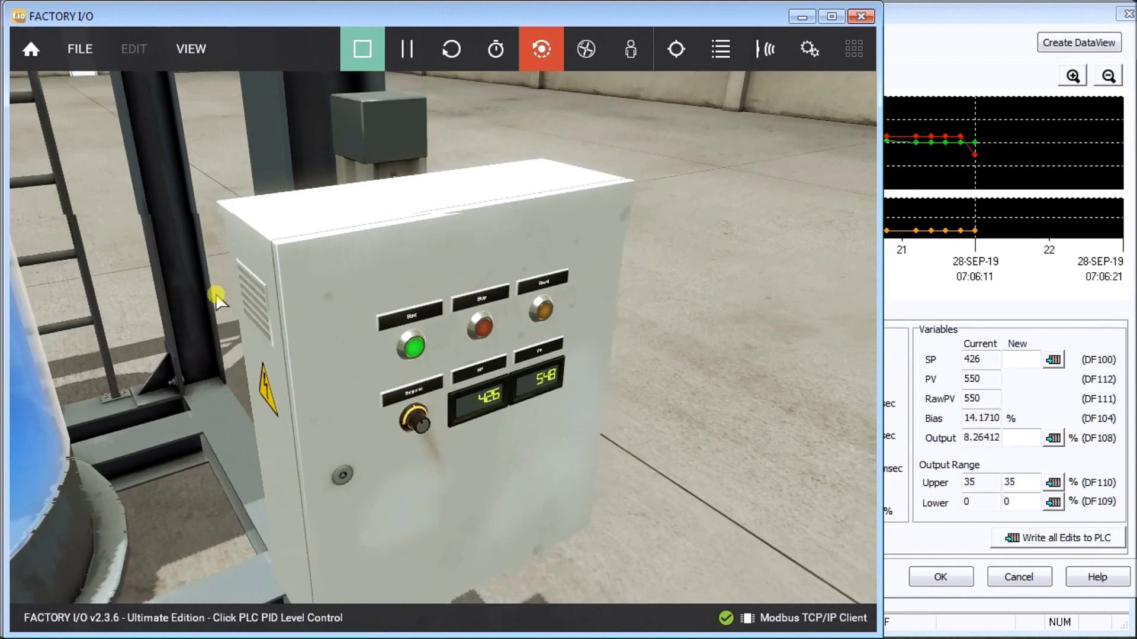
pyautogui.scroll(-3, 228, 301)
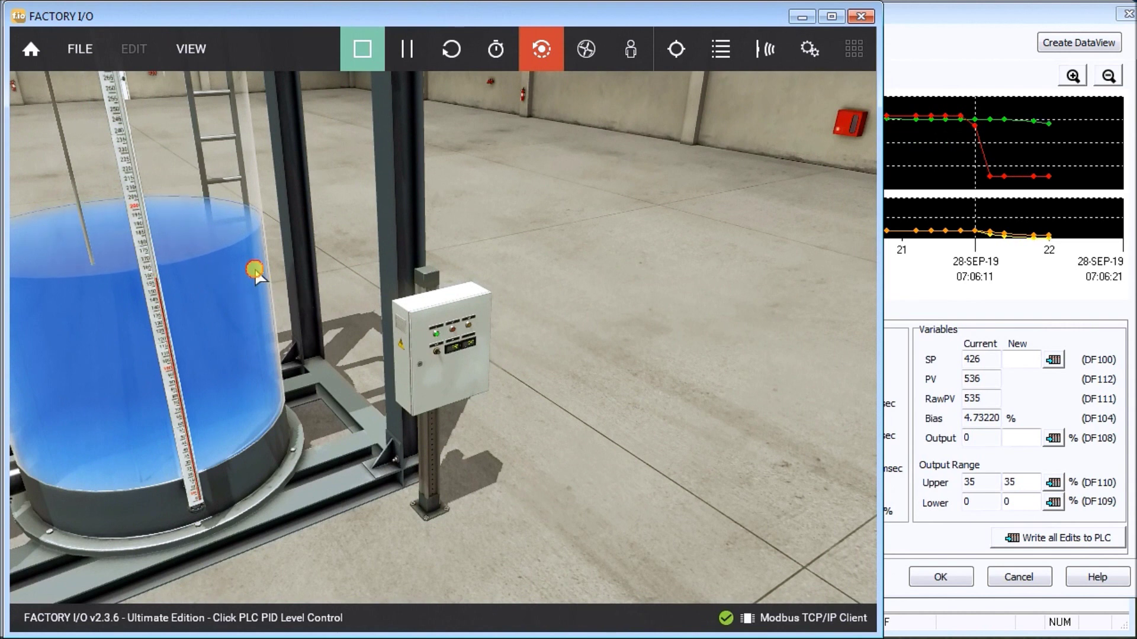
pyautogui.scroll(-3, 255, 271)
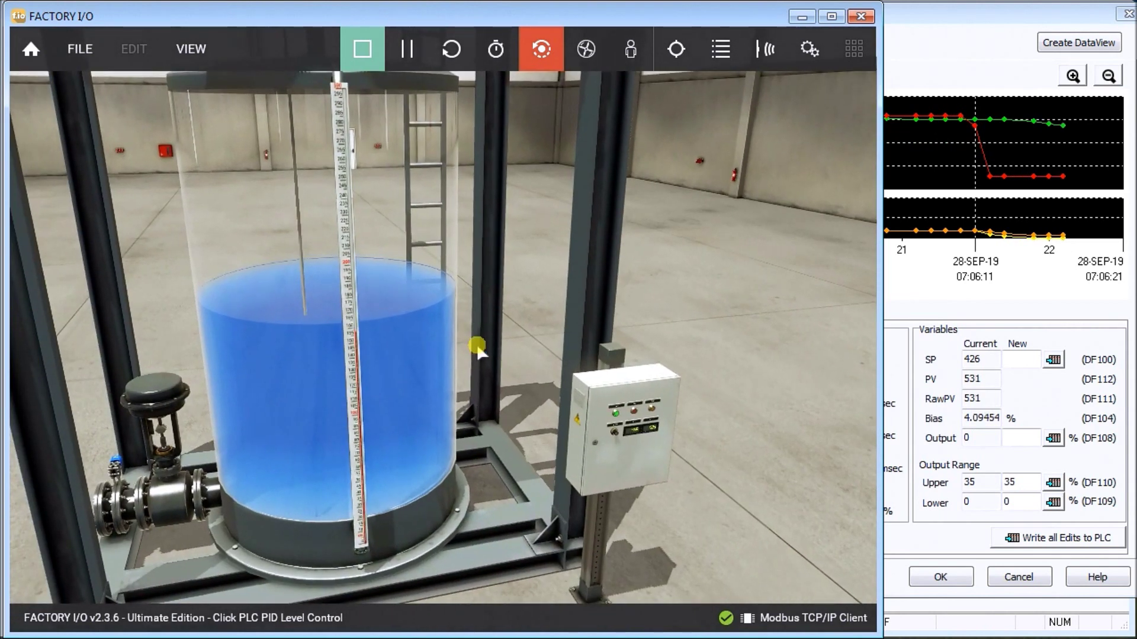